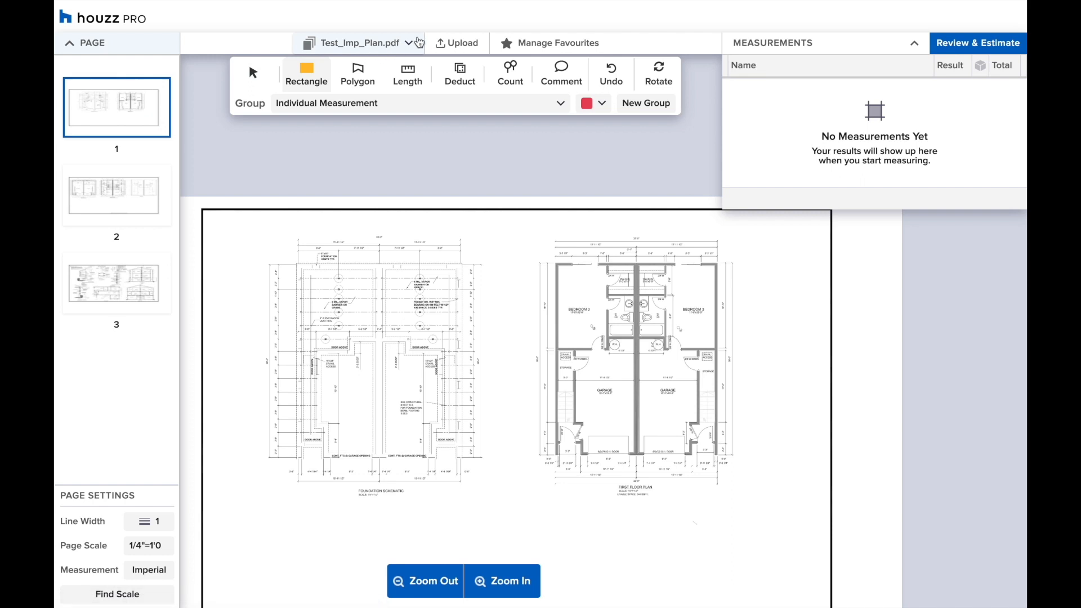
View the list of uploaded plans, and open page 2 of Test_Imp_Plan.pdf to look at its page options.
{"action": "left_click", "coordinate": [420, 43]}
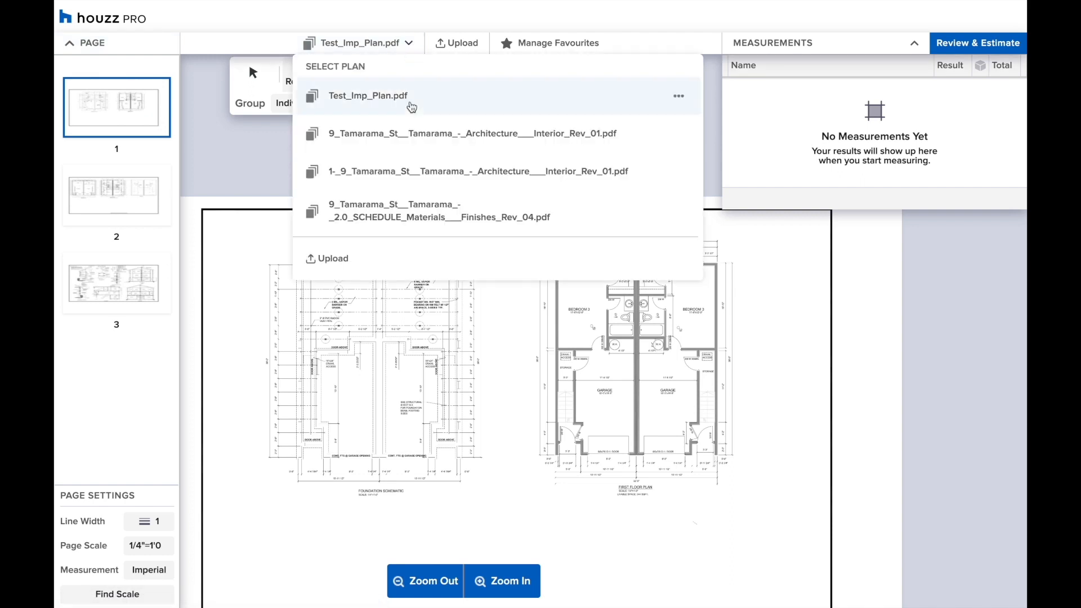
{"action": "left_click", "coordinate": [409, 43]}
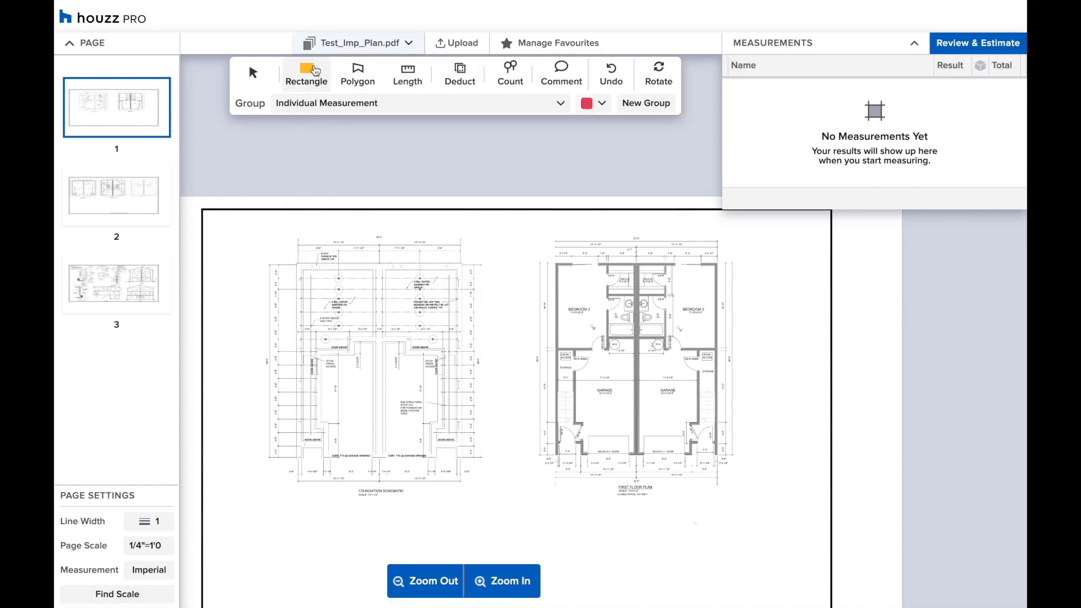
{"action": "left_click", "coordinate": [114, 179]}
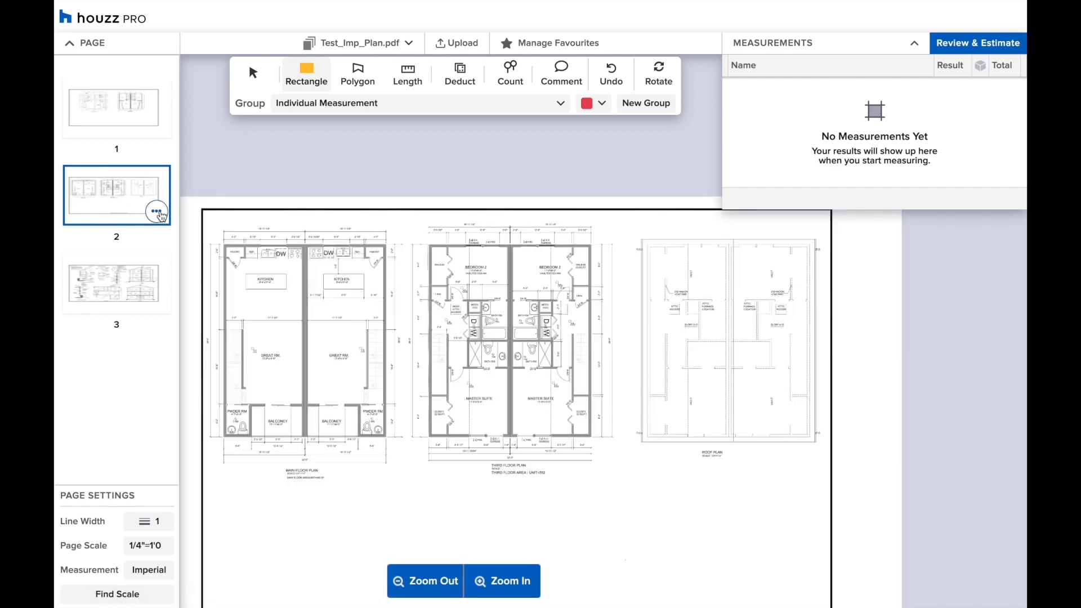
{"action": "left_click", "coordinate": [160, 215]}
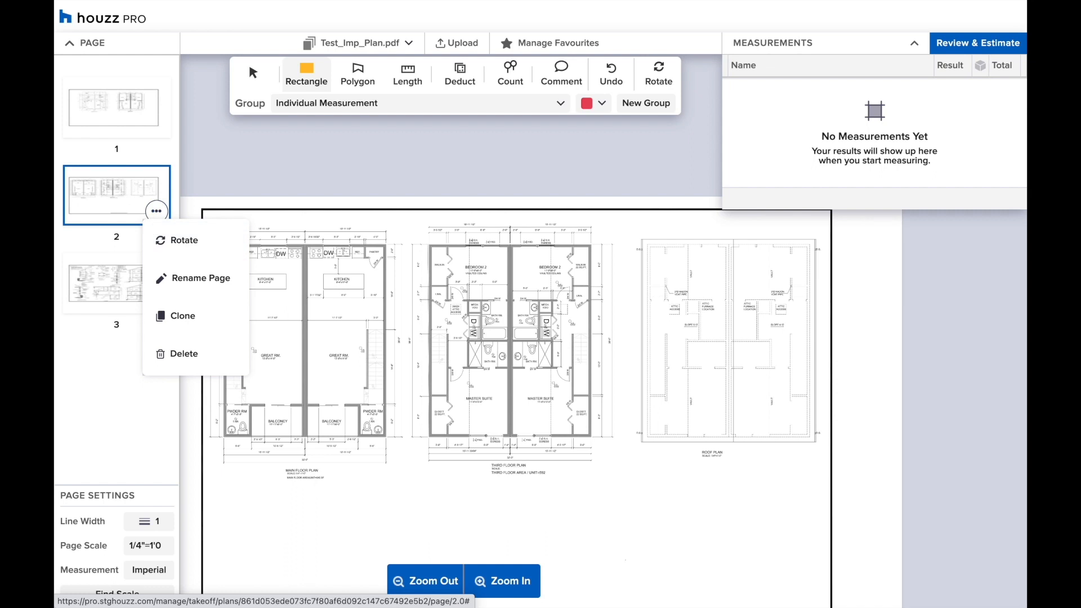
{"action": "left_click", "coordinate": [152, 217]}
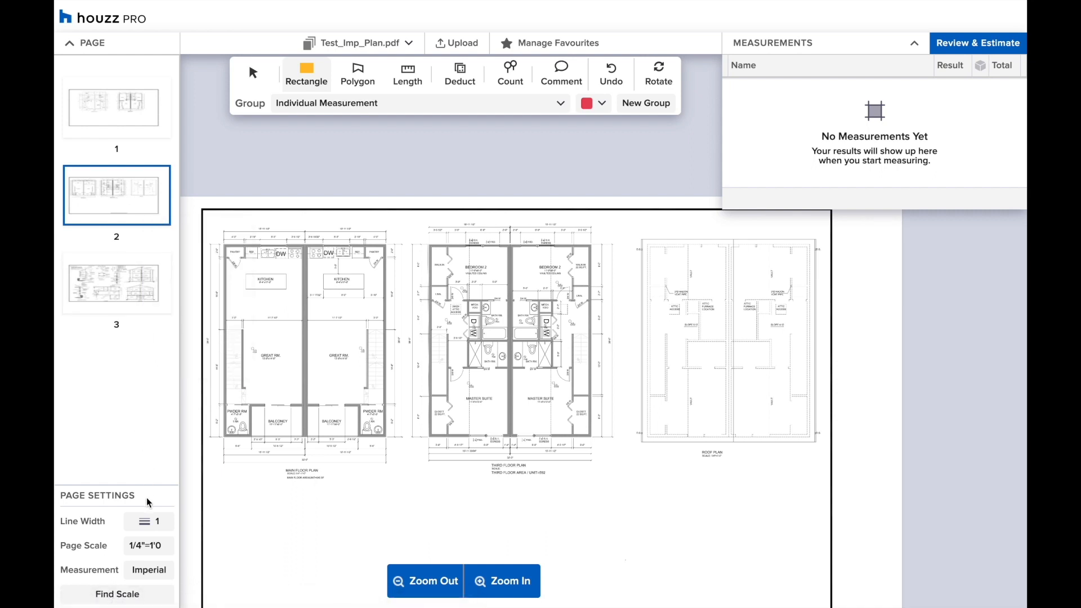
Set page 2's line width to 1 and update its page scale to 1/4"=1'0, matching the scale noted under the main floor plan.
{"action": "left_click", "coordinate": [149, 524]}
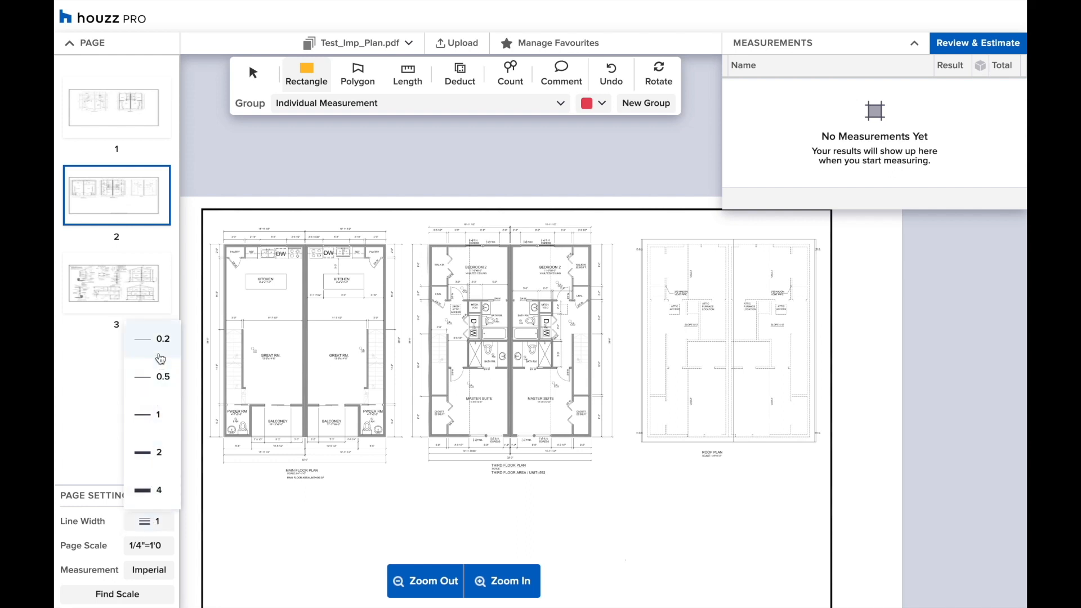
{"action": "left_click", "coordinate": [159, 417]}
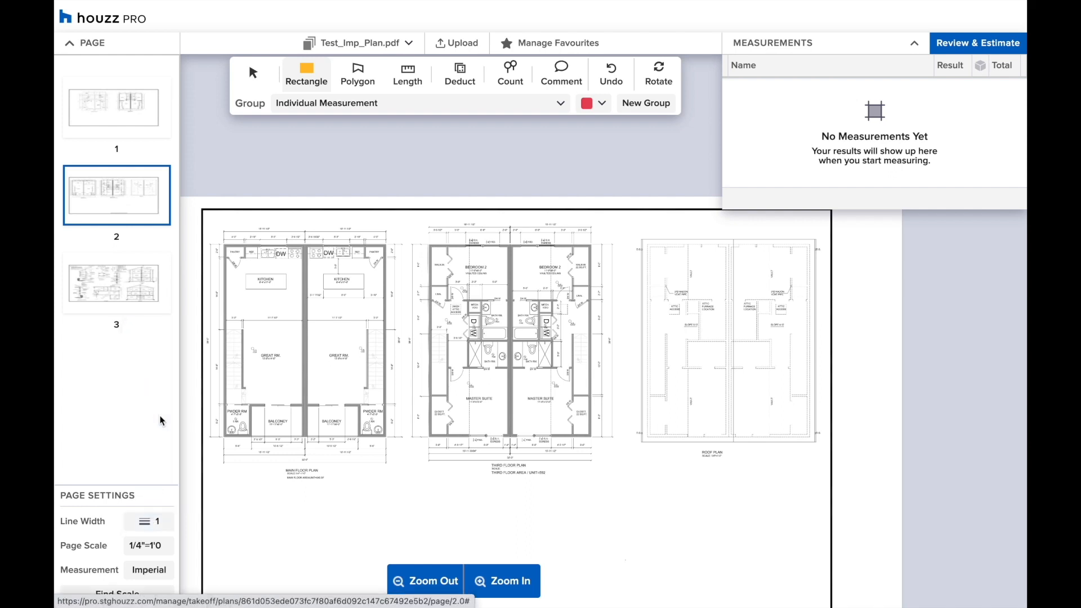
{"action": "left_click", "coordinate": [508, 583]}
{"action": "scroll", "coordinate": [509, 585], "scroll_direction": "down", "scroll_amount": 5}
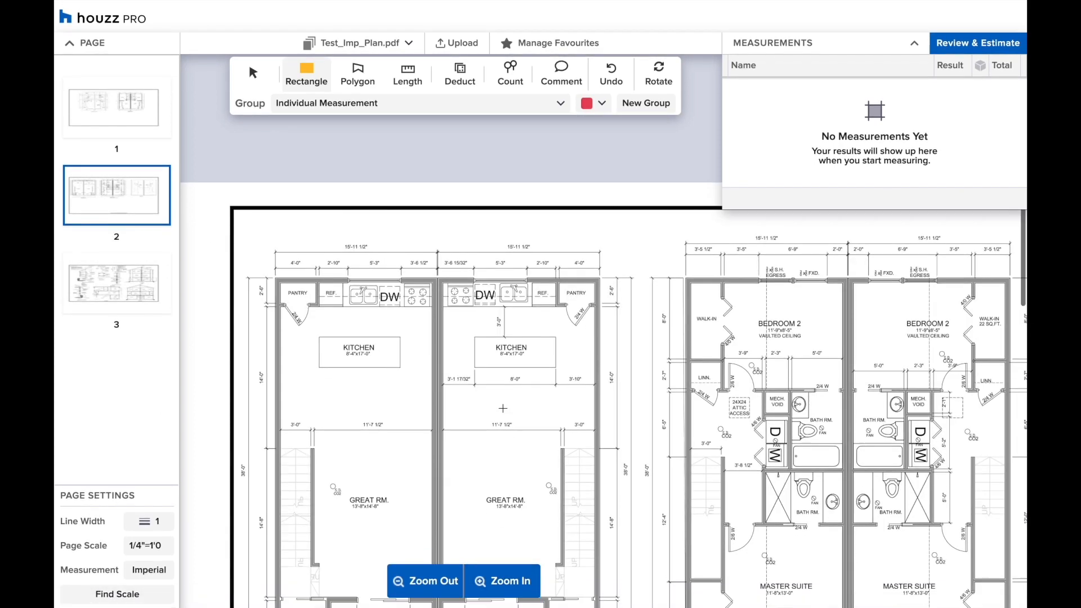
{"action": "left_click", "coordinate": [502, 583]}
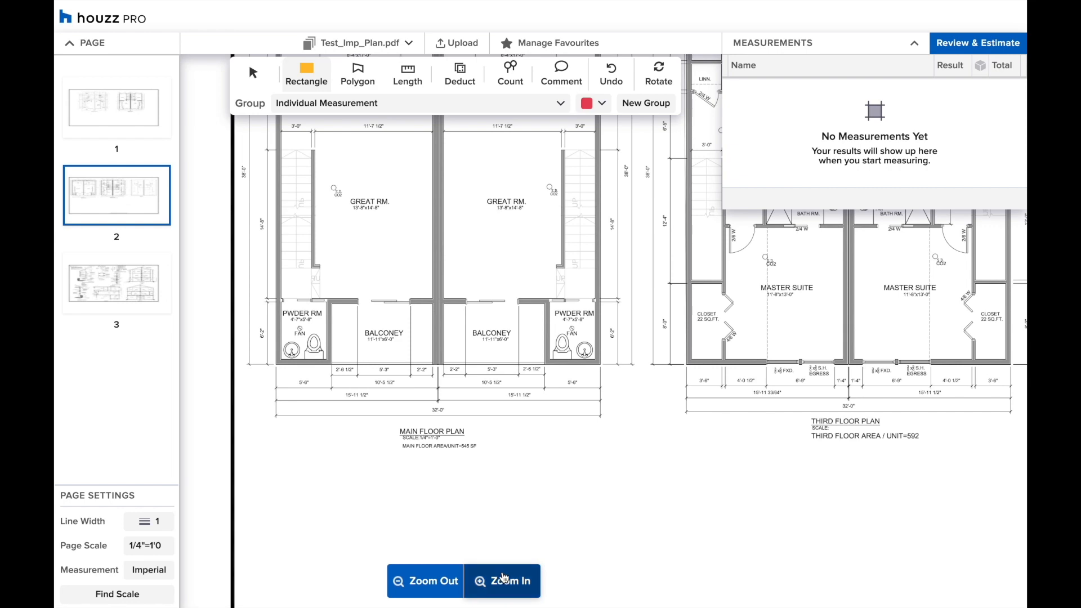
{"action": "scroll", "coordinate": [507, 495], "scroll_direction": "down", "scroll_amount": 6}
{"action": "scroll", "coordinate": [509, 497], "scroll_direction": "up", "scroll_amount": 1}
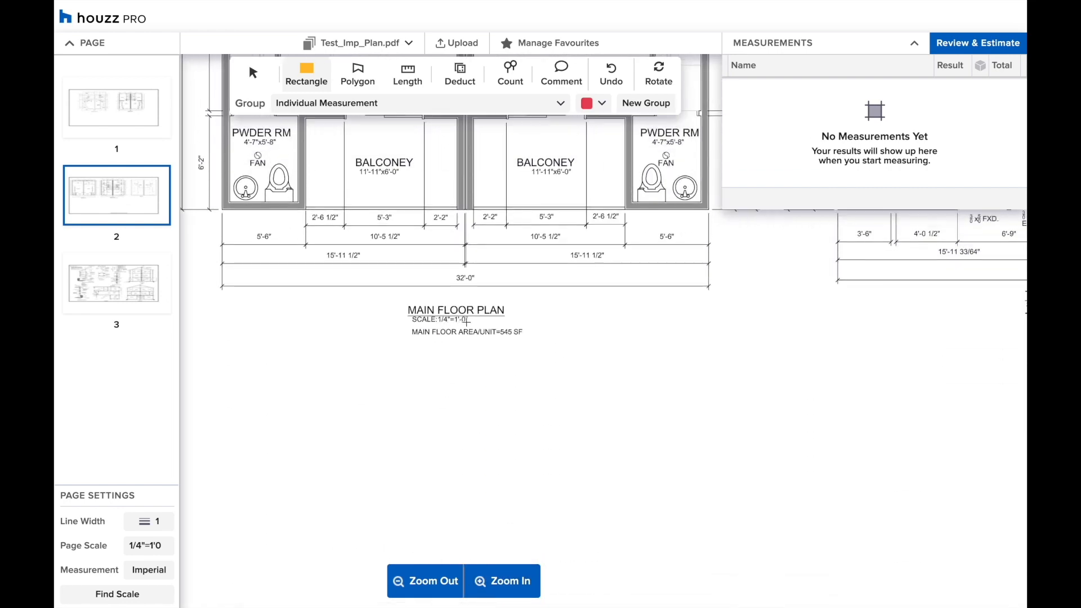
{"action": "left_click", "coordinate": [148, 546]}
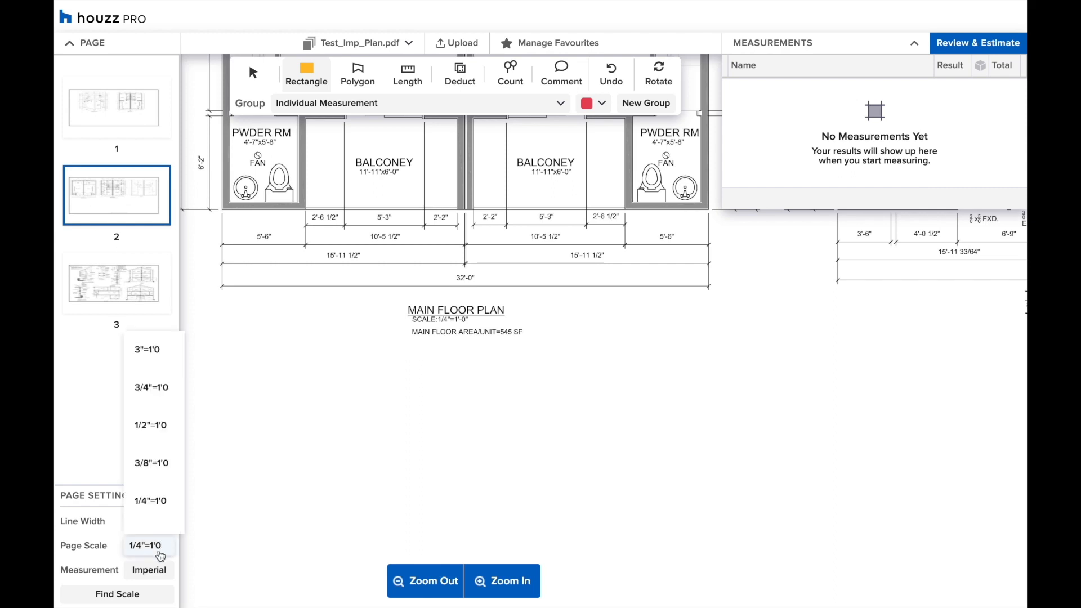
{"action": "scroll", "coordinate": [164, 464], "scroll_direction": "down", "scroll_amount": 2}
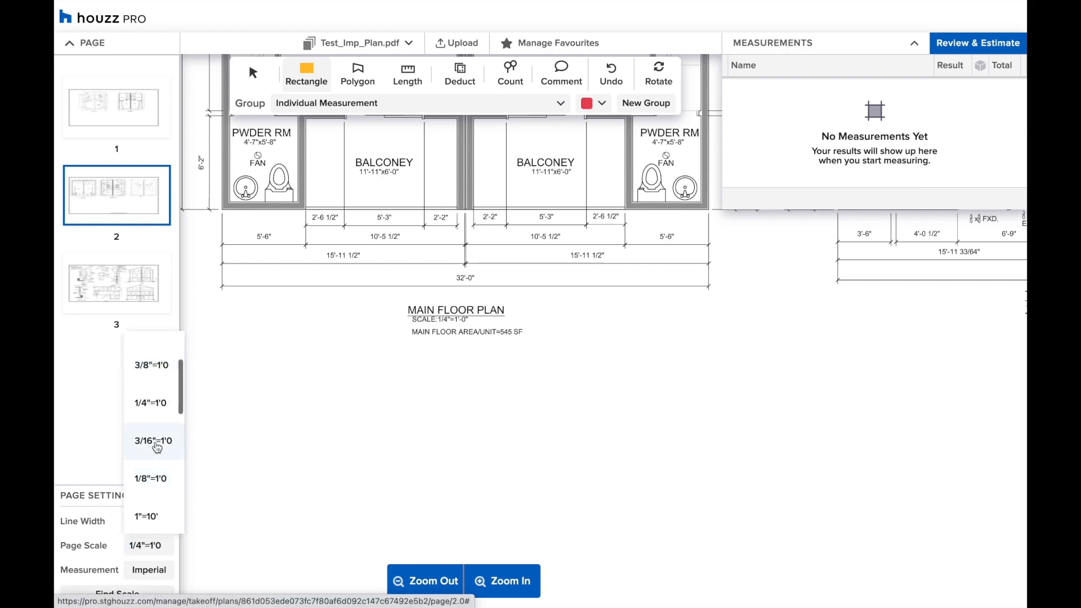
{"action": "left_click", "coordinate": [151, 403]}
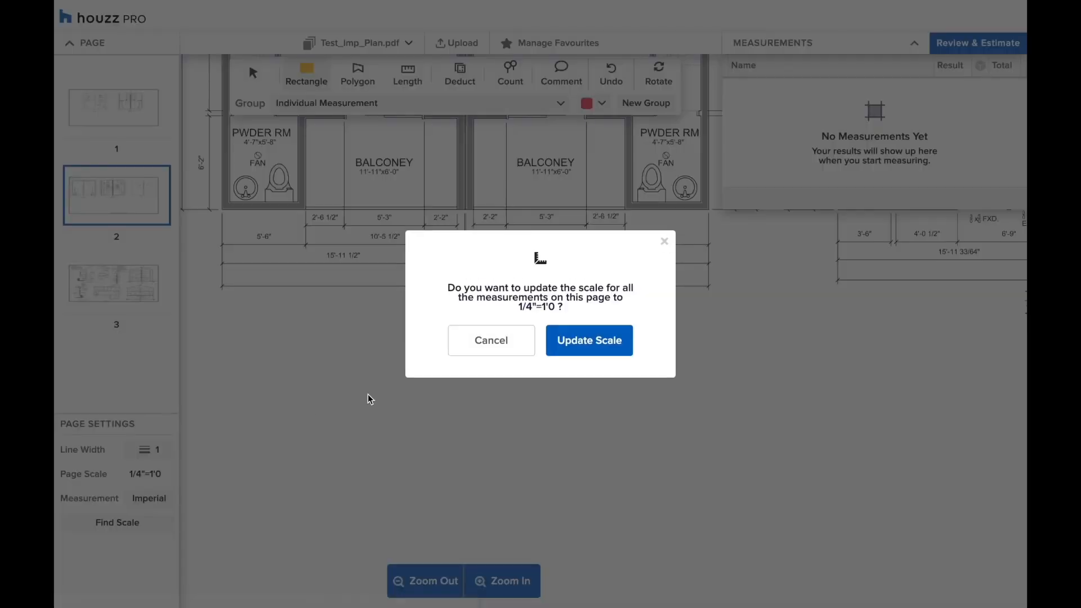
{"action": "left_click", "coordinate": [613, 337]}
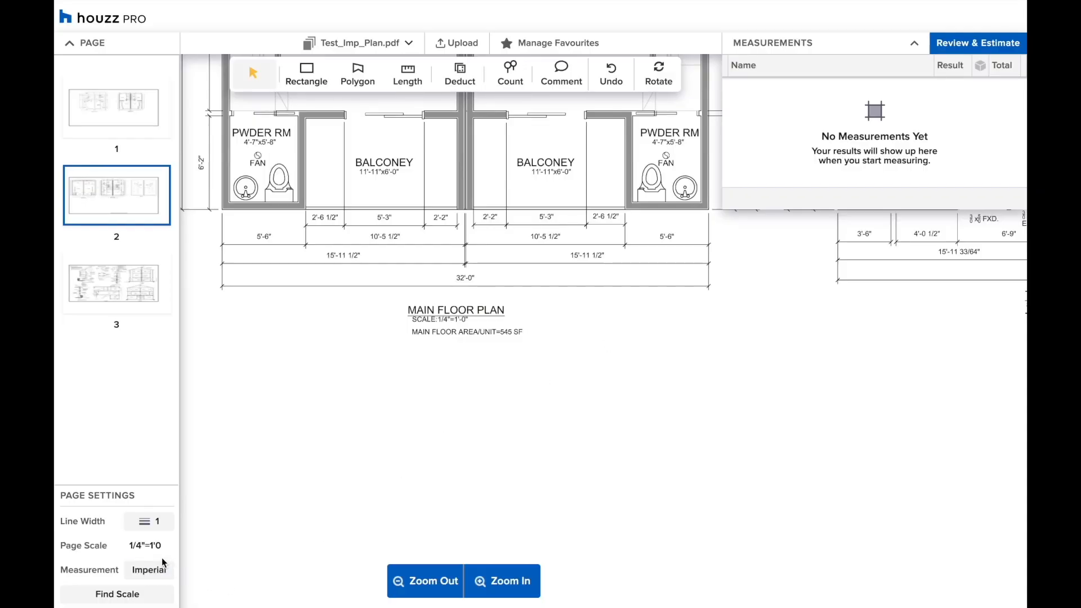
Collapse and restore the page and measurements panels around the main floor plan.
{"action": "scroll", "coordinate": [488, 532], "scroll_direction": "up", "scroll_amount": 1}
{"action": "scroll", "coordinate": [489, 532], "scroll_direction": "up", "scroll_amount": 5}
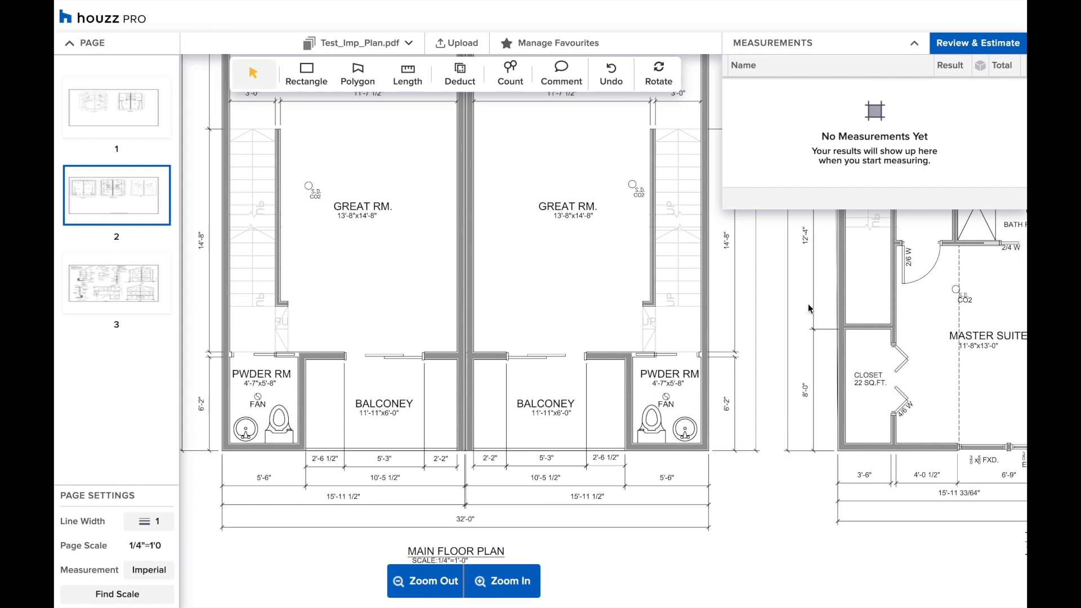
{"action": "left_click", "coordinate": [86, 43]}
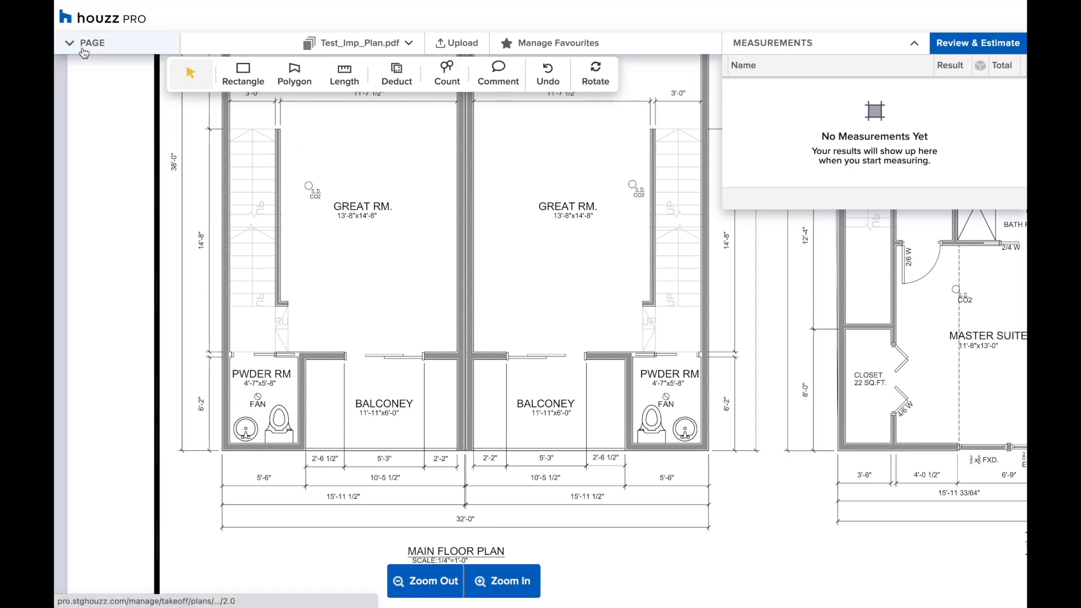
{"action": "left_click", "coordinate": [916, 43]}
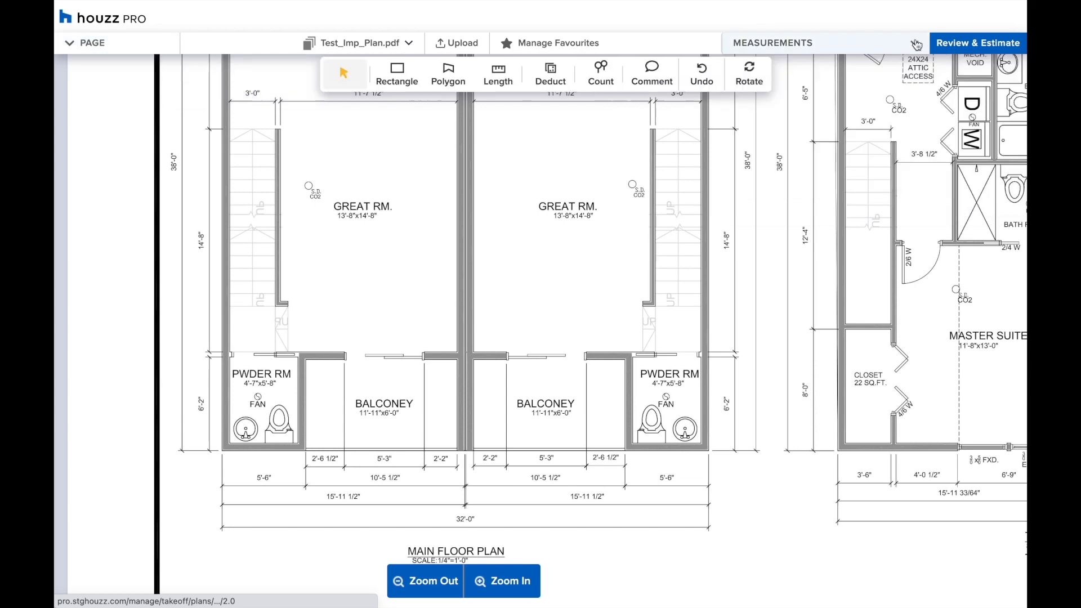
{"action": "left_click", "coordinate": [915, 43]}
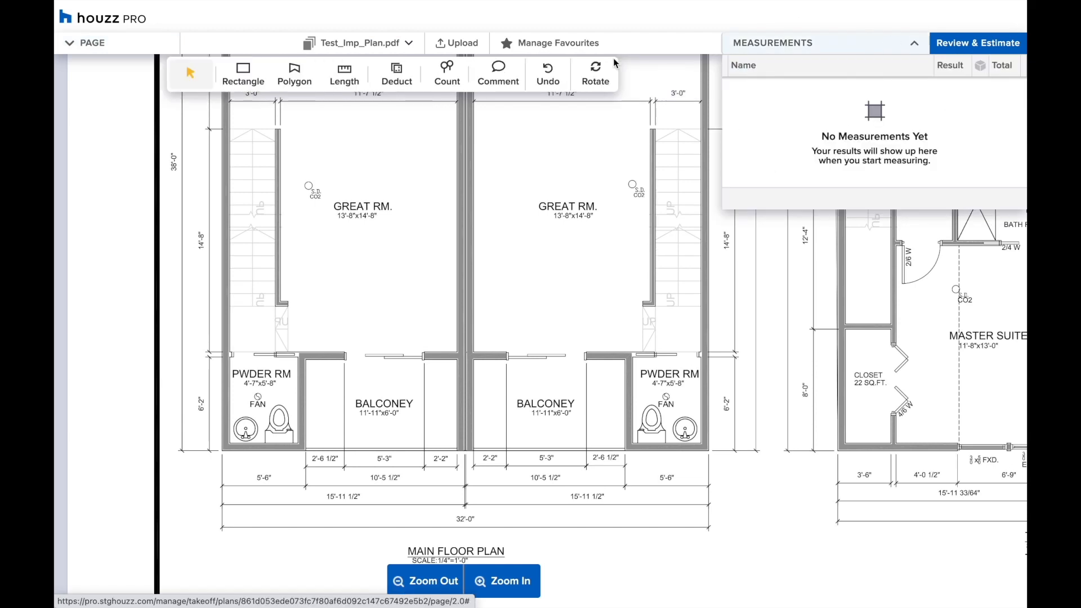
{"action": "left_click", "coordinate": [113, 50]}
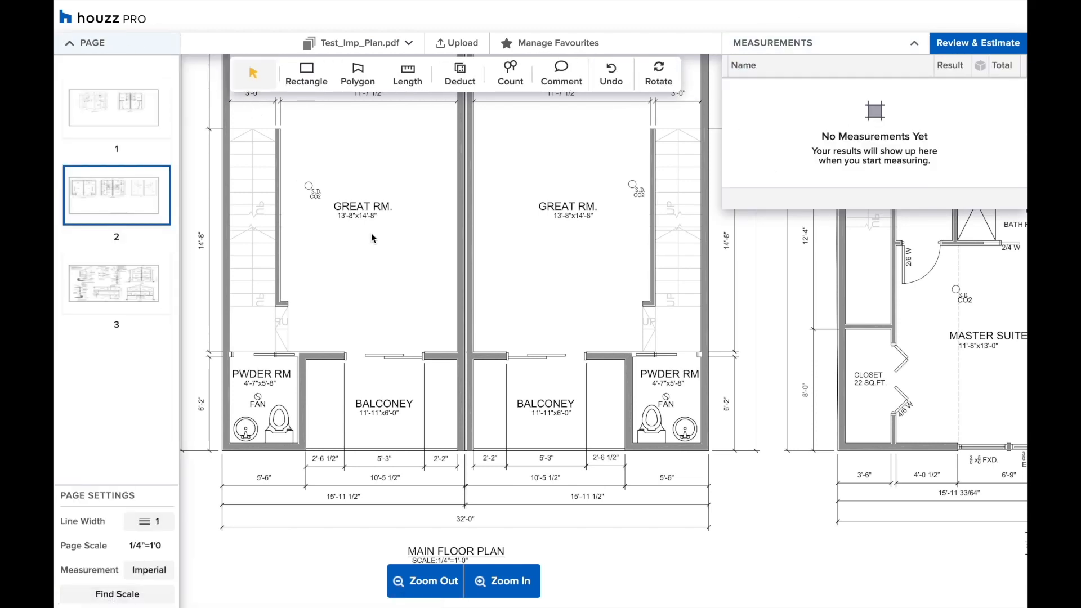
Create a rectangle measurement group named Hardwood Floor for the third floor plan.
{"action": "scroll", "coordinate": [371, 233], "scroll_direction": "up", "scroll_amount": 2}
{"action": "scroll", "coordinate": [370, 233], "scroll_direction": "right", "scroll_amount": 10}
{"action": "scroll", "coordinate": [372, 238], "scroll_direction": "up", "scroll_amount": 4}
{"action": "scroll", "coordinate": [372, 238], "scroll_direction": "right", "scroll_amount": 3}
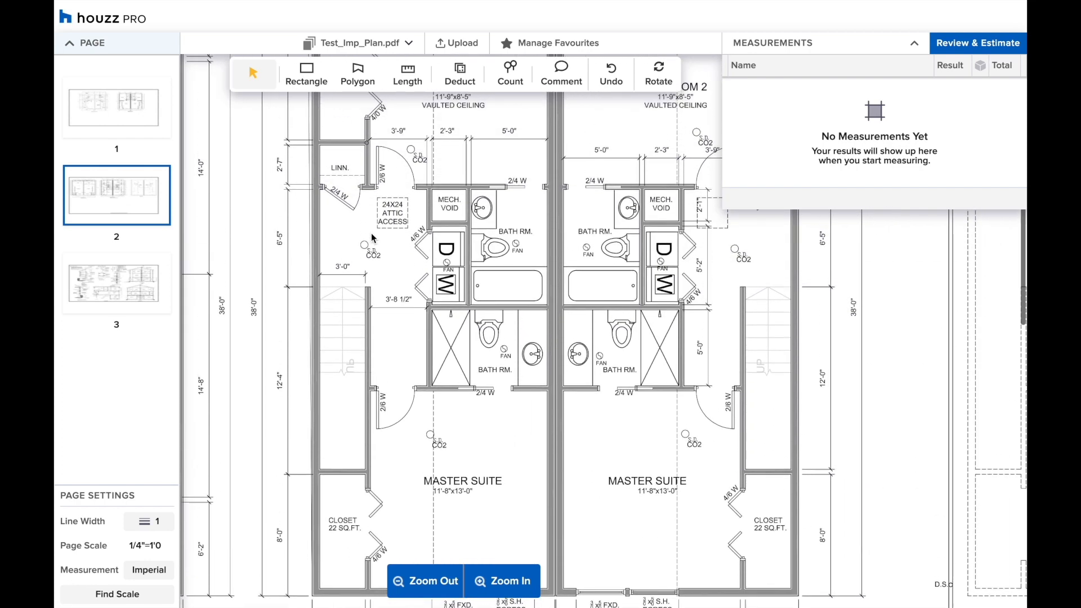
{"action": "scroll", "coordinate": [372, 238], "scroll_direction": "down", "scroll_amount": 2}
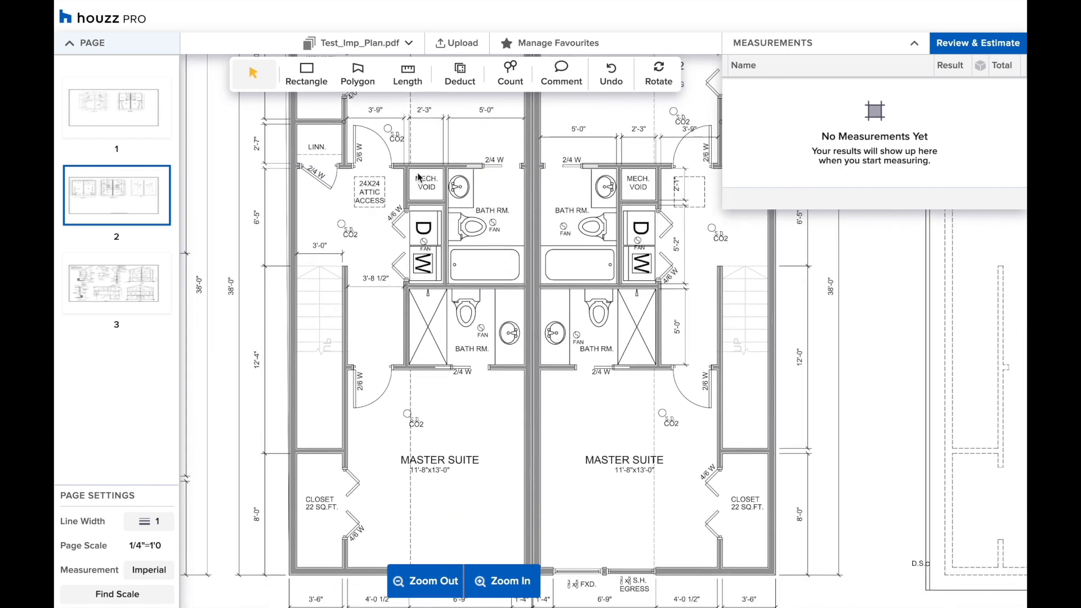
{"action": "left_click", "coordinate": [306, 73]}
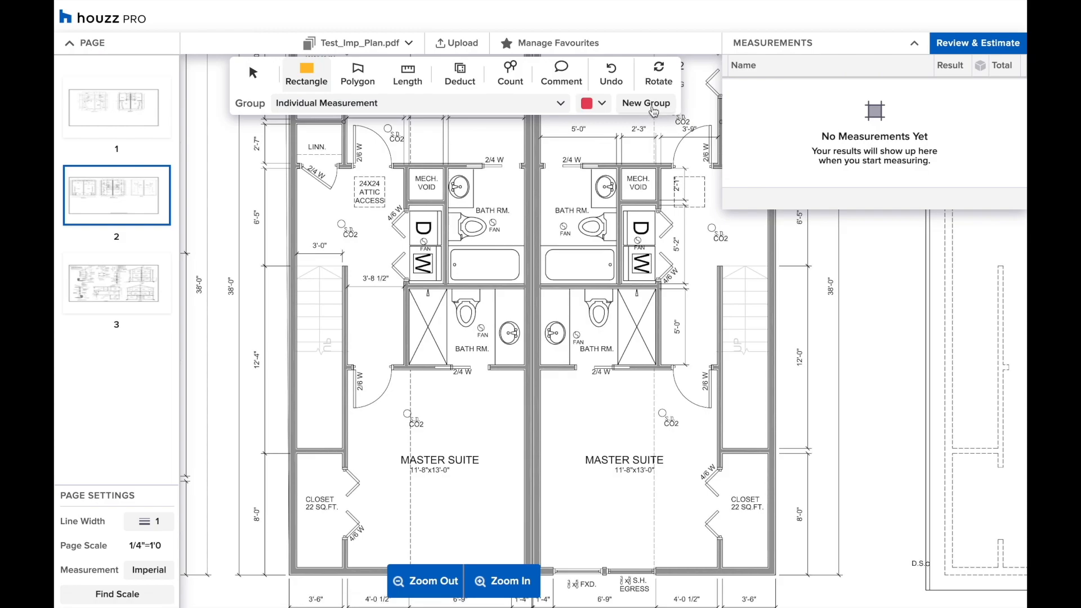
{"action": "left_click", "coordinate": [653, 111]}
{"action": "type", "text": "Hardwood Floor"}
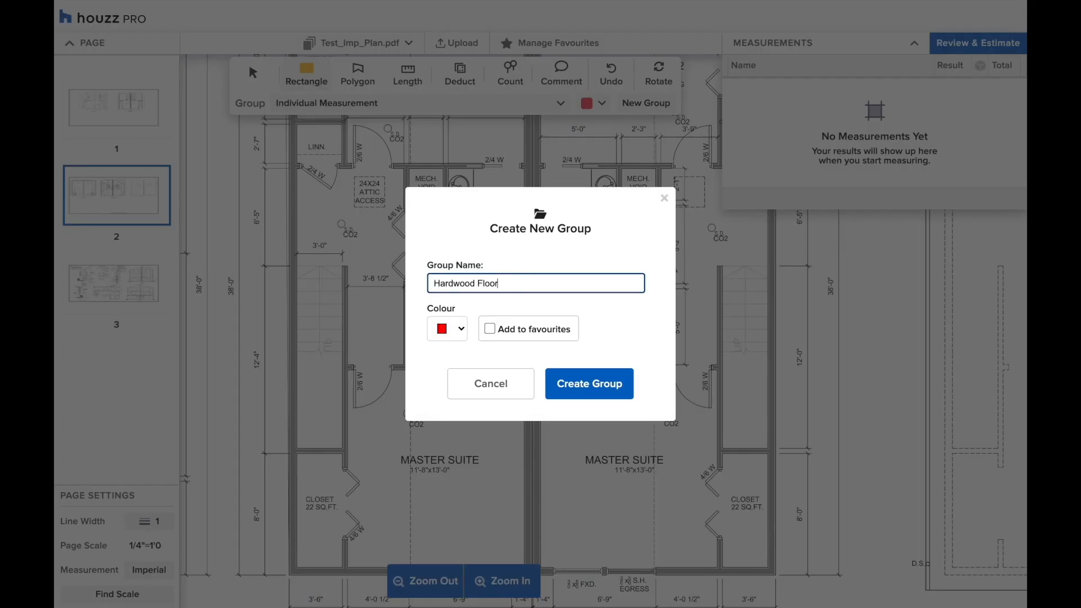
{"action": "left_click", "coordinate": [588, 383]}
Create a polygon measurement group named Carpet with its own colour and add it to favourites.
{"action": "left_click", "coordinate": [357, 73]}
{"action": "left_click", "coordinate": [665, 108]}
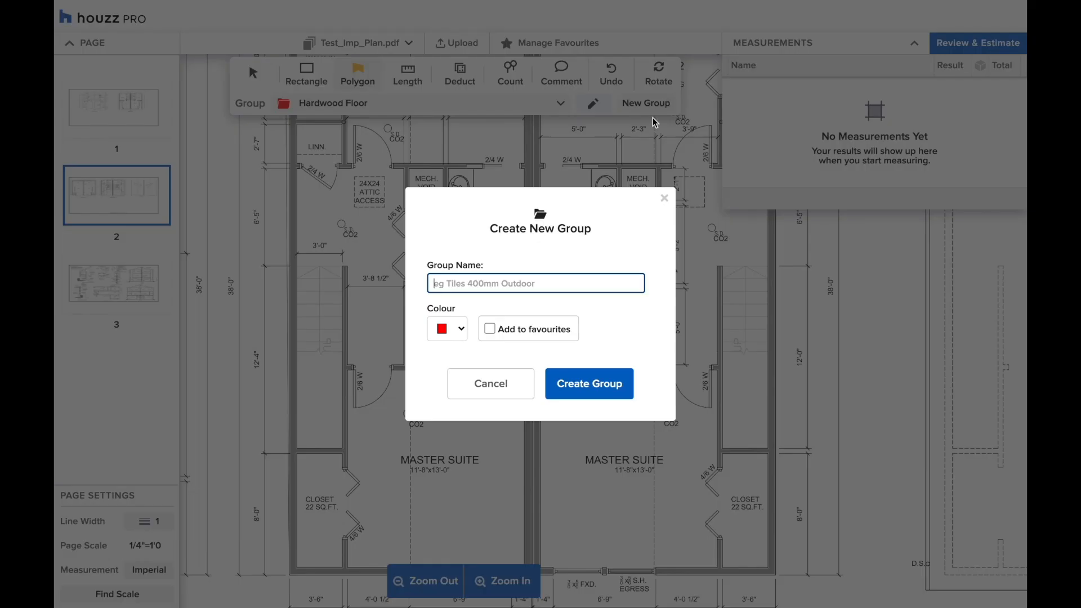
{"action": "type", "text": "Carpet"}
{"action": "left_click", "coordinate": [490, 329]}
{"action": "left_click", "coordinate": [448, 329]}
{"action": "left_click", "coordinate": [509, 374]}
{"action": "left_click", "coordinate": [565, 387]}
Create a length measurement group named Walls with a blue colour.
{"action": "left_click", "coordinate": [407, 73]}
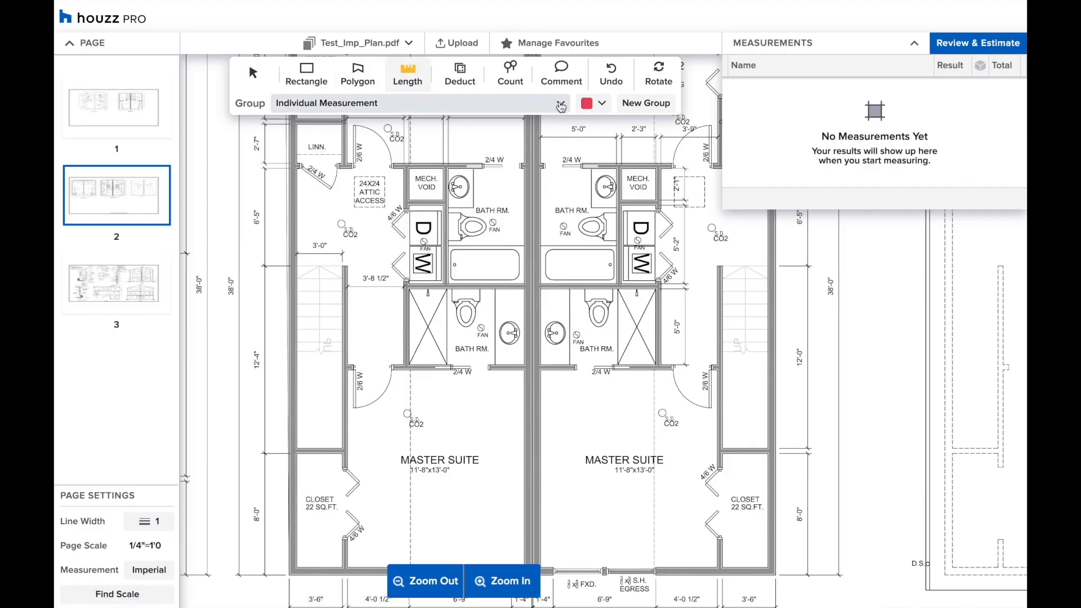
{"action": "left_click", "coordinate": [638, 108]}
{"action": "type", "text": "Walls"}
{"action": "left_click", "coordinate": [461, 329]}
{"action": "left_click", "coordinate": [458, 393]}
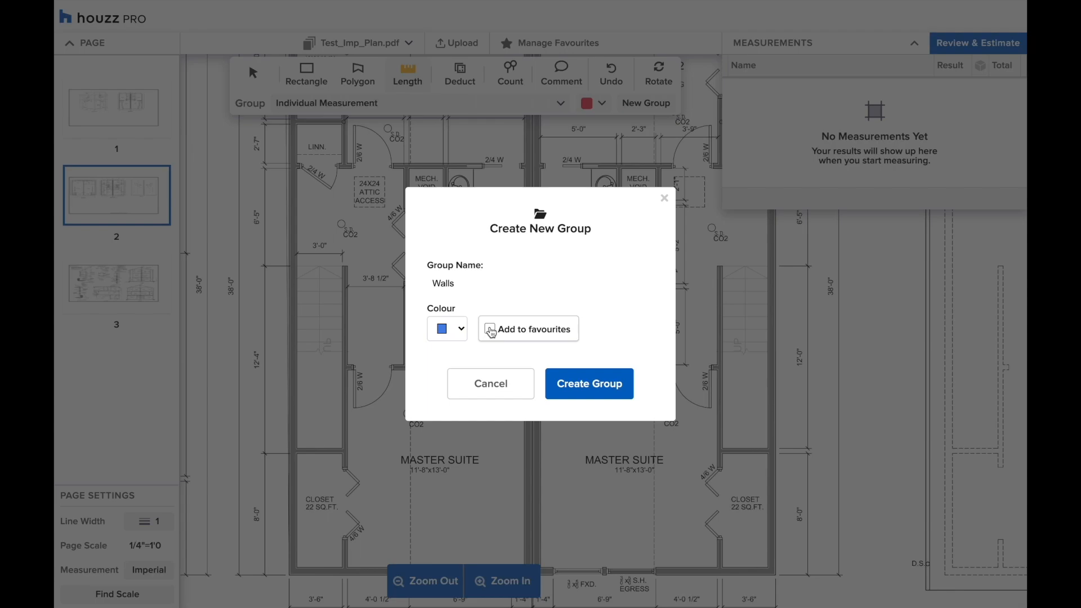
{"action": "left_click", "coordinate": [590, 385]}
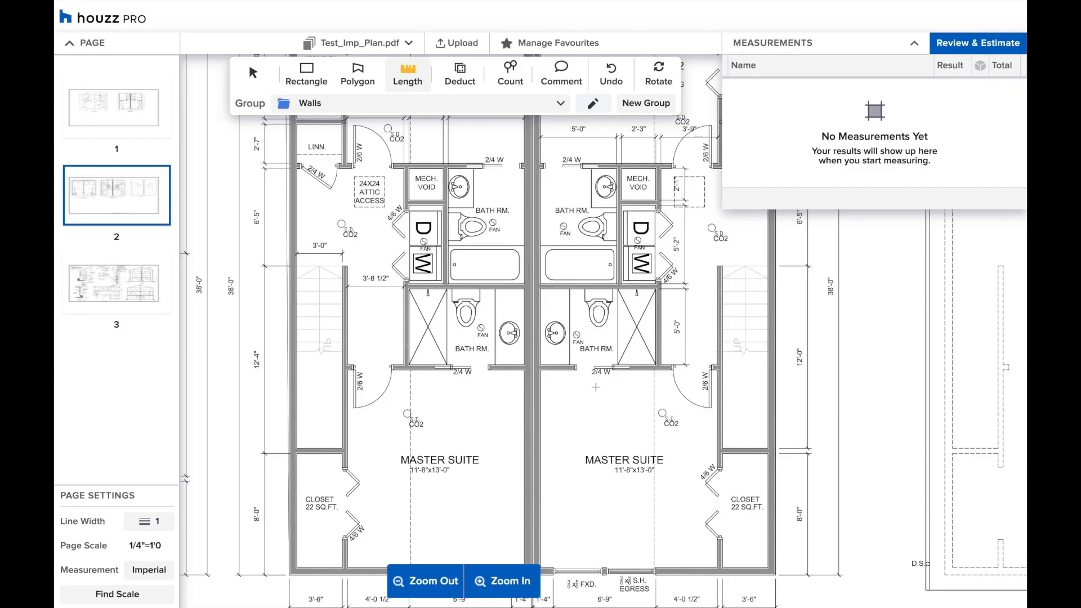
Measure the left unit's walls with one polyline along Bedroom 2's window wall, down the party wall and around the adjoining bathroom.
{"action": "scroll", "coordinate": [596, 387], "scroll_direction": "up", "scroll_amount": 5}
{"action": "scroll", "coordinate": [596, 386], "scroll_direction": "right", "scroll_amount": 3}
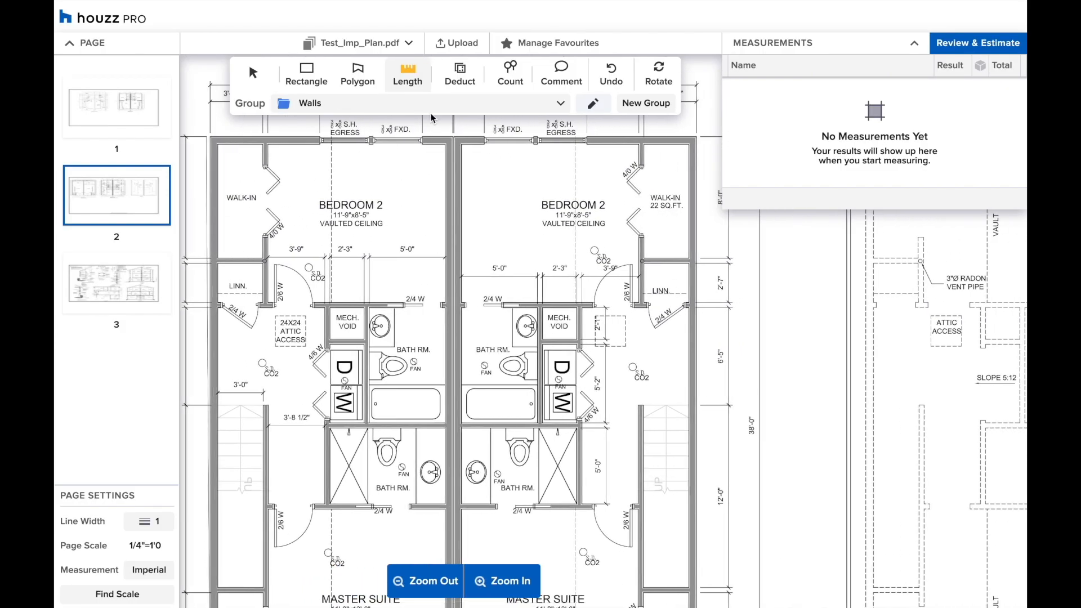
{"action": "left_click", "coordinate": [218, 145]}
{"action": "left_click", "coordinate": [448, 145]}
{"action": "left_click", "coordinate": [446, 422]}
{"action": "left_click", "coordinate": [368, 421]}
{"action": "double_click", "coordinate": [368, 307]}
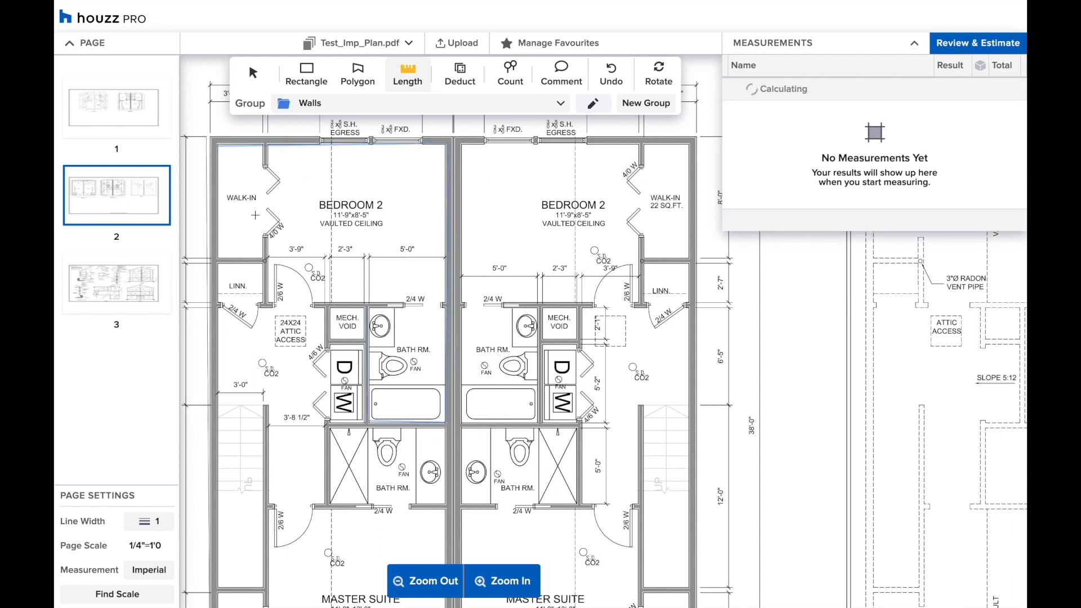
Measure the left unit's walk-in closet outer and bottom walls, plus the short wall beside the linen closet, as two Walls polylines.
{"action": "left_click", "coordinate": [218, 145]}
{"action": "left_click", "coordinate": [218, 259]}
{"action": "left_click", "coordinate": [265, 259]}
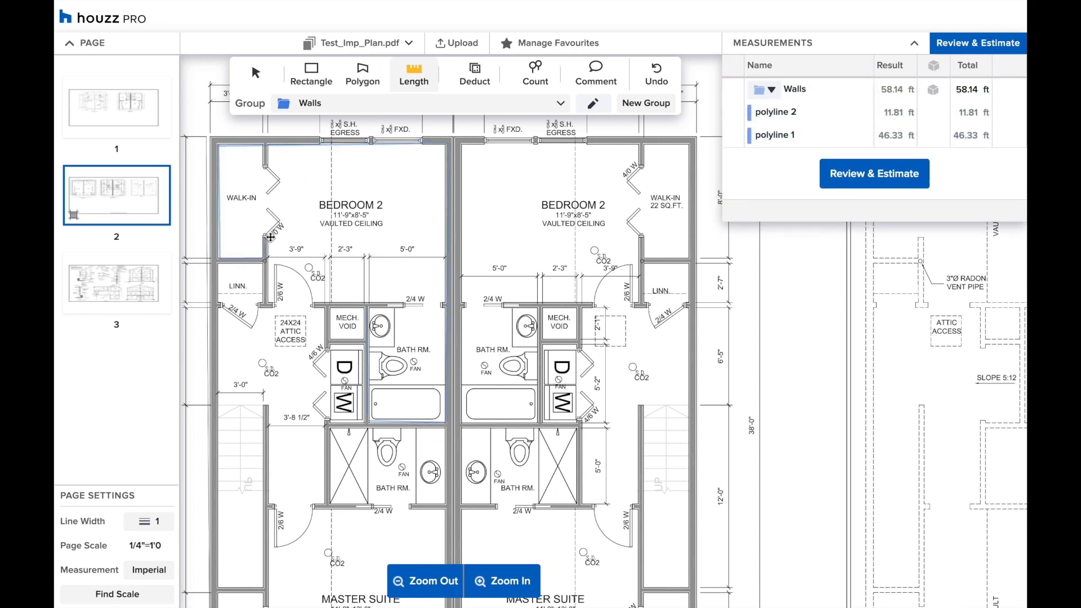
{"action": "left_click", "coordinate": [265, 241]}
{"action": "double_click", "coordinate": [266, 306]}
Measure the left unit's outer wall from the linen closet down and around the stairwell as a Walls polyline.
{"action": "left_click", "coordinate": [219, 263]}
{"action": "left_click", "coordinate": [264, 587]}
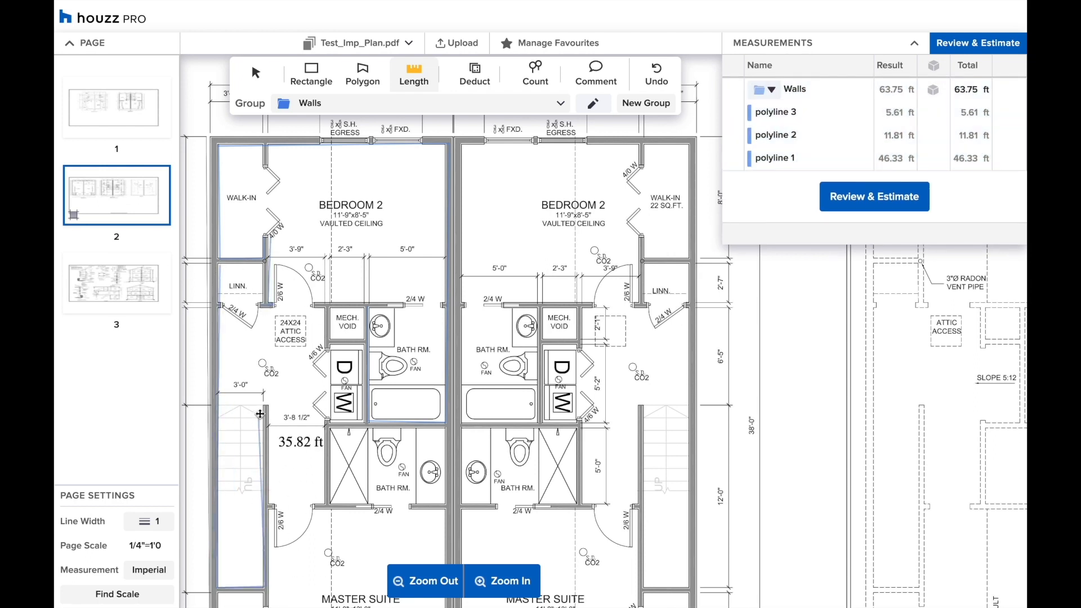
{"action": "double_click", "coordinate": [264, 406]}
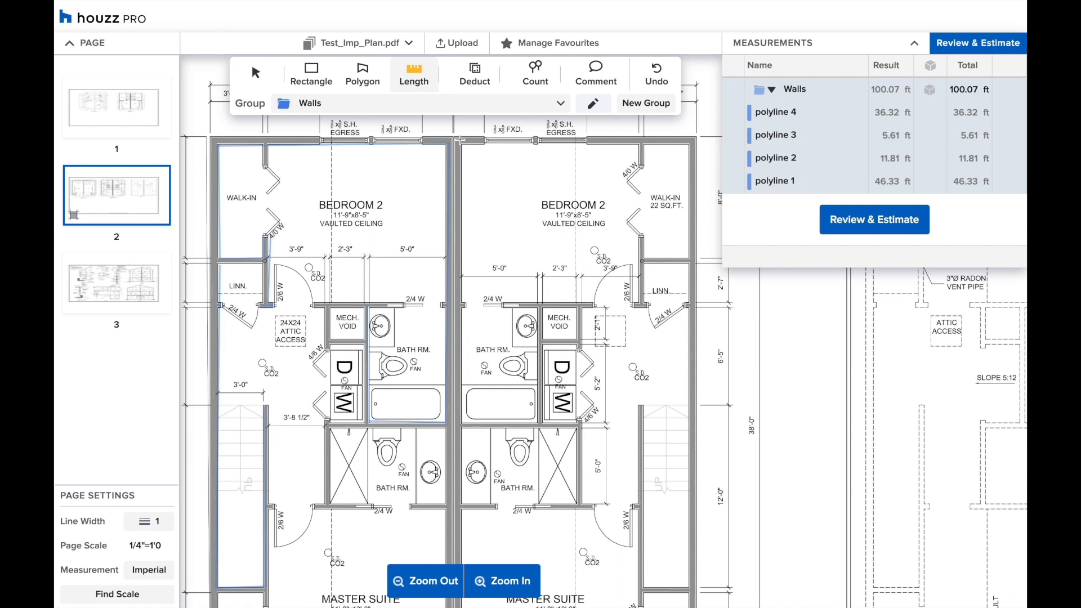
Measure the right unit's Bedroom 2 window wall, walk-in closet walls and linen closet side wall as one Walls polyline.
{"action": "left_click", "coordinate": [461, 142]}
{"action": "left_click", "coordinate": [689, 148]}
{"action": "left_click", "coordinate": [689, 259]}
{"action": "double_click", "coordinate": [644, 304]}
Measure the right unit's wall between Bedroom 2 and the bathroom, plus the party wall and the bathtub-side bathroom wall, as two polylines.
{"action": "left_click", "coordinate": [592, 304]}
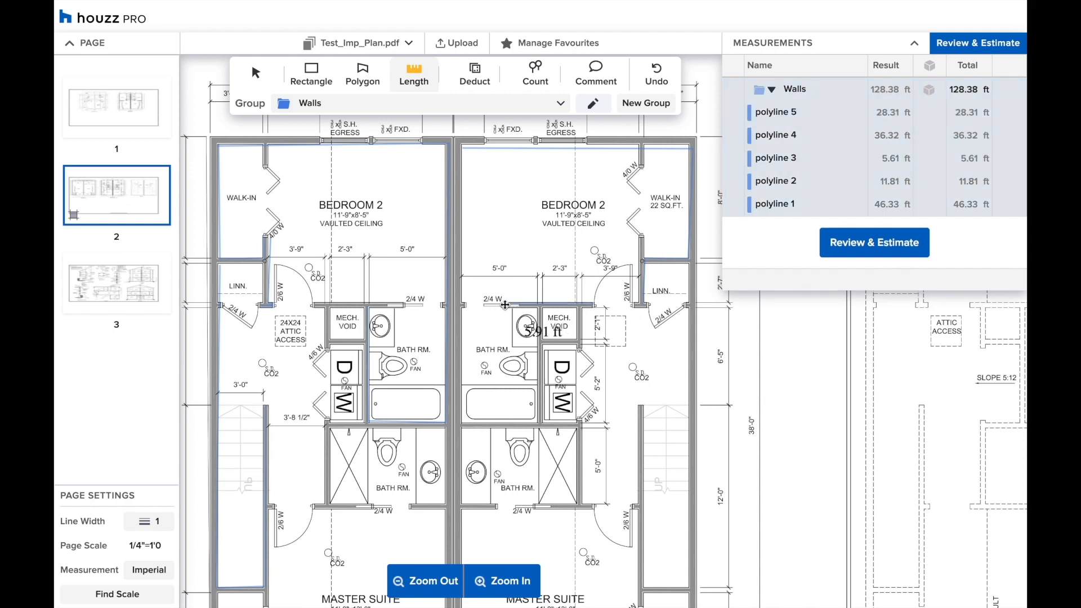
{"action": "double_click", "coordinate": [504, 304]}
{"action": "left_click", "coordinate": [461, 144]}
{"action": "left_click", "coordinate": [462, 421]}
{"action": "double_click", "coordinate": [538, 422]}
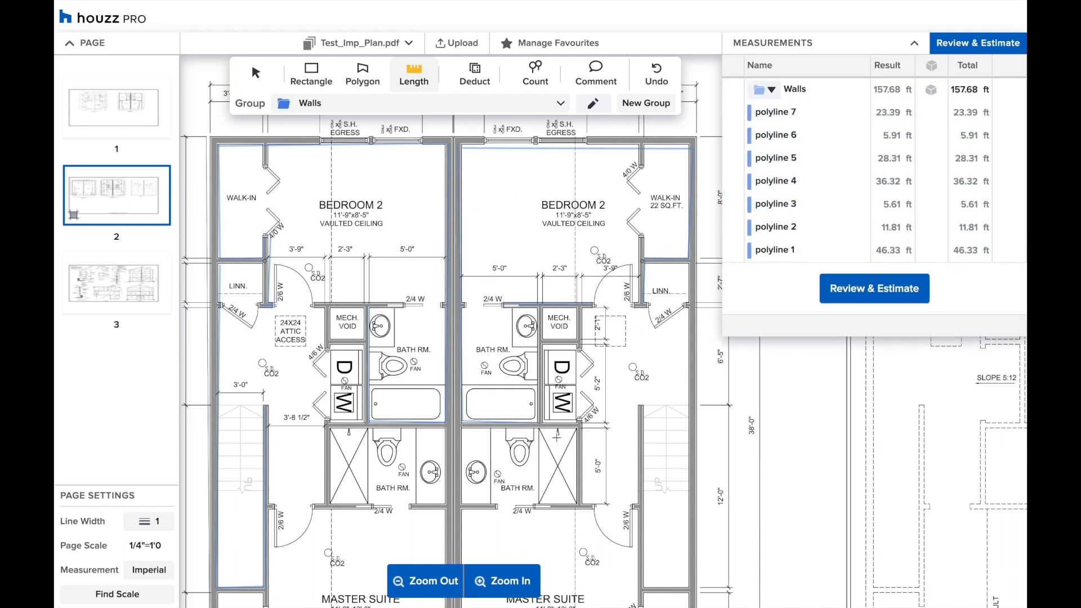
Measure the left unit's Bedroom 2 and adjoining bathroom floor, up to the bathtub, as one polygon in the Carpets group.
{"action": "left_click", "coordinate": [363, 73]}
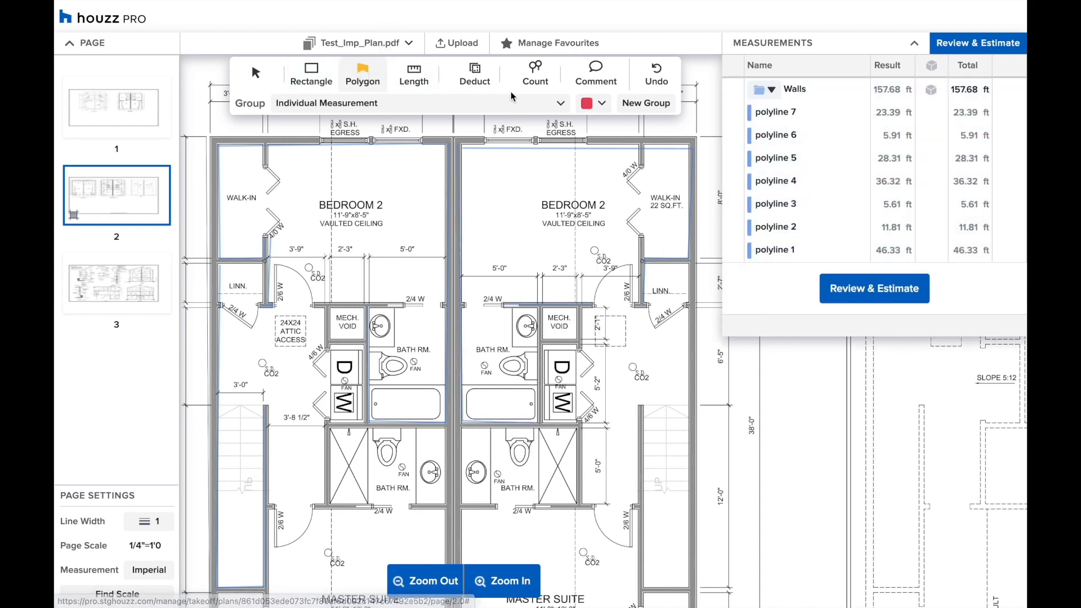
{"action": "left_click", "coordinate": [550, 105]}
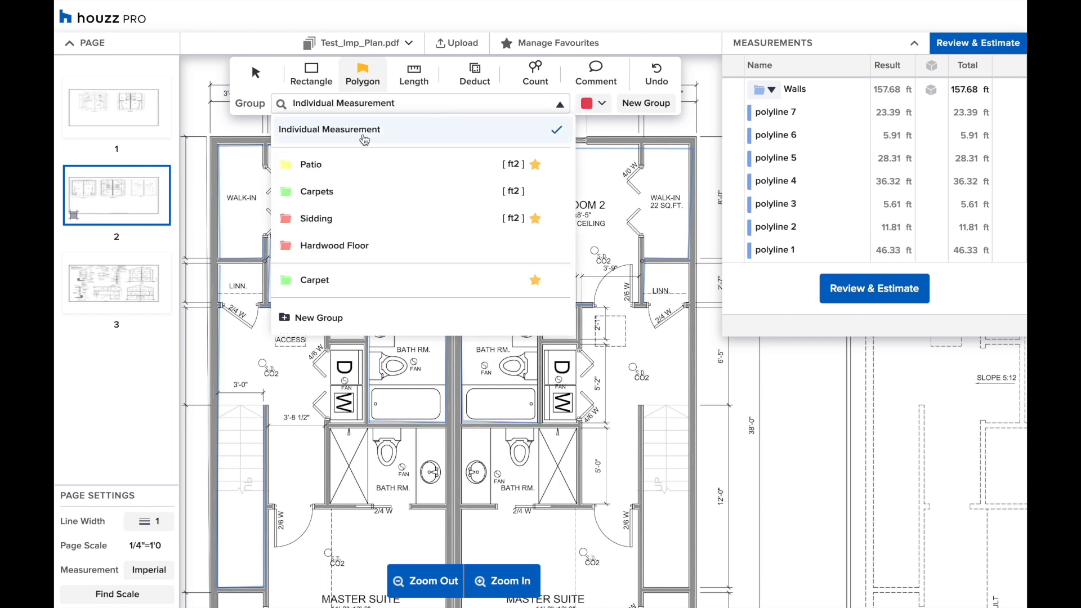
{"action": "left_click", "coordinate": [362, 192]}
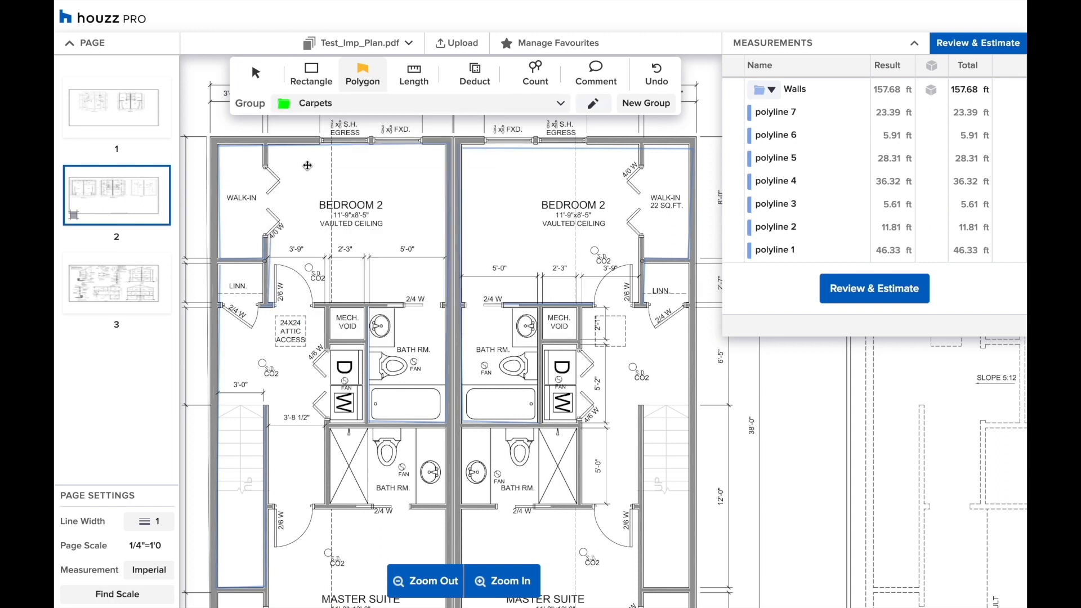
{"action": "left_click", "coordinate": [270, 146]}
{"action": "left_click", "coordinate": [446, 144]}
{"action": "left_click", "coordinate": [446, 385]}
{"action": "left_click", "coordinate": [369, 385]}
{"action": "left_click", "coordinate": [370, 301]}
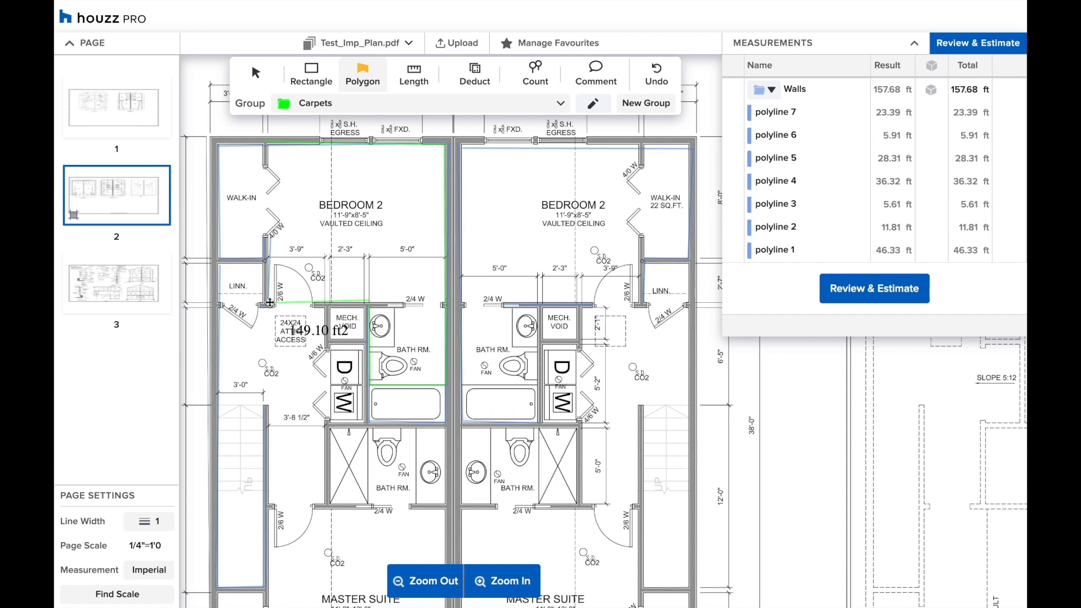
{"action": "double_click", "coordinate": [269, 300]}
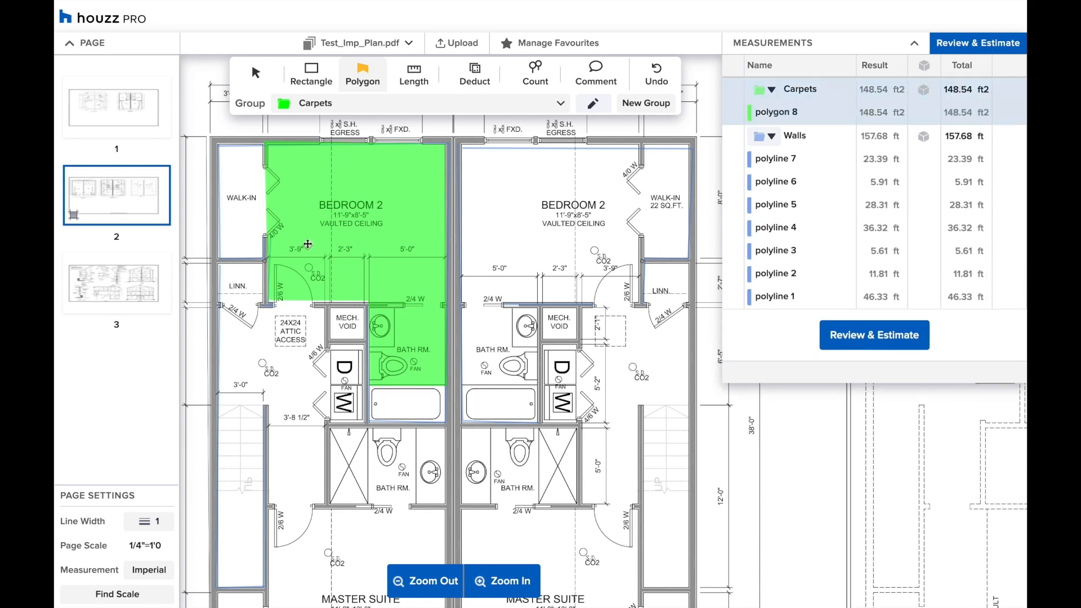
Measure the right unit's Bedroom 2 and its walk-in closet as two rectangles in the Carpets group.
{"action": "left_click", "coordinate": [312, 75]}
{"action": "left_click_drag", "start_coordinate": [465, 144], "coordinate": [642, 309]}
{"action": "left_click_drag", "start_coordinate": [642, 140], "coordinate": [691, 260]}
Collapse the Carpets and Walls groups in the measurements list.
{"action": "scroll", "coordinate": [704, 203], "scroll_direction": "up", "scroll_amount": 1}
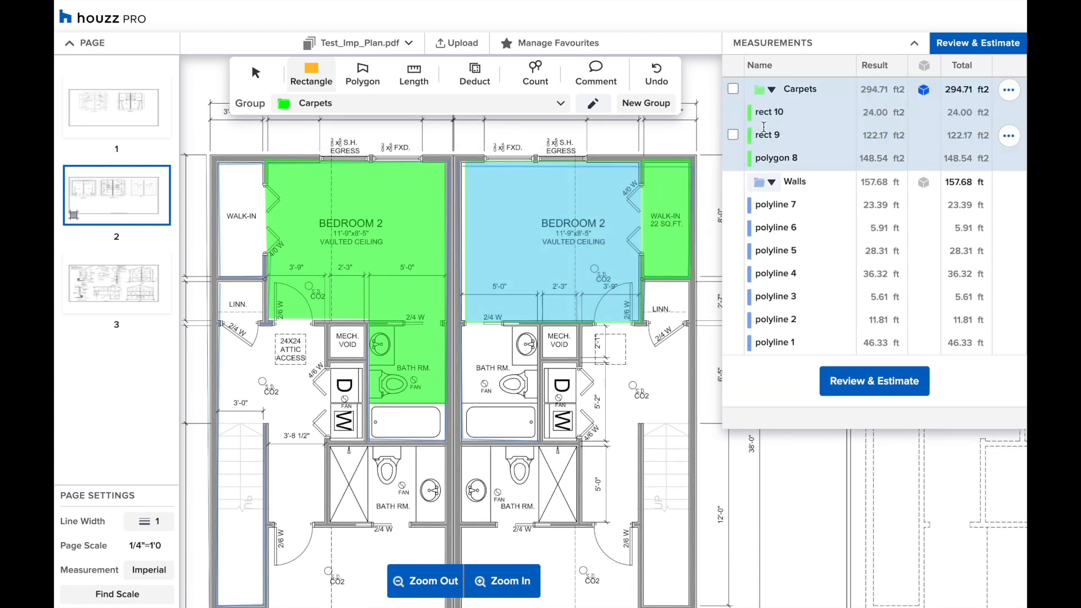
{"action": "left_click", "coordinate": [773, 90]}
{"action": "left_click", "coordinate": [775, 91]}
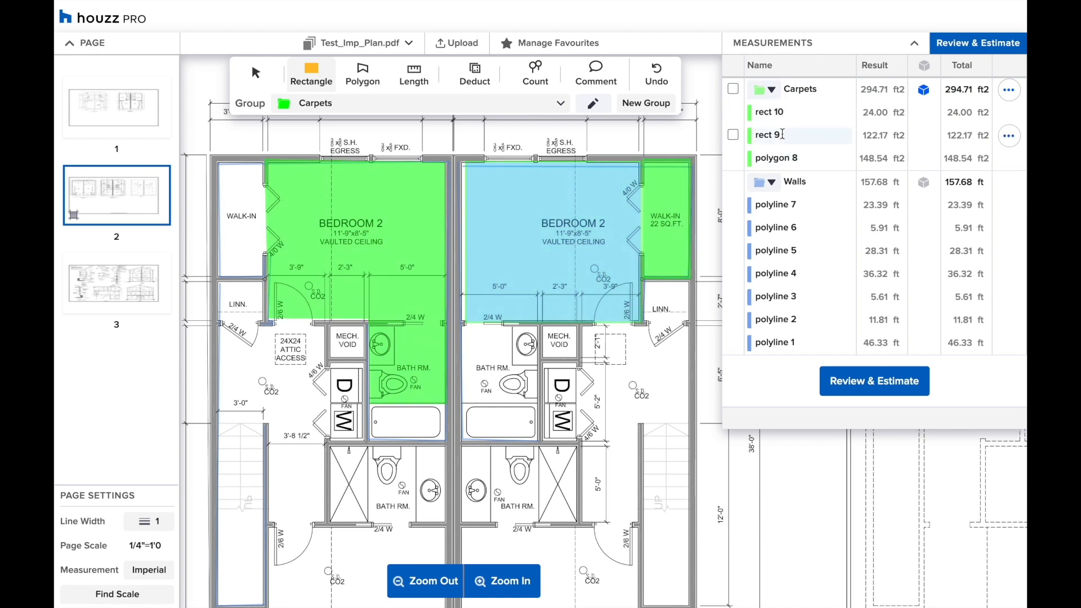
{"action": "left_click", "coordinate": [773, 89]}
{"action": "left_click", "coordinate": [772, 114]}
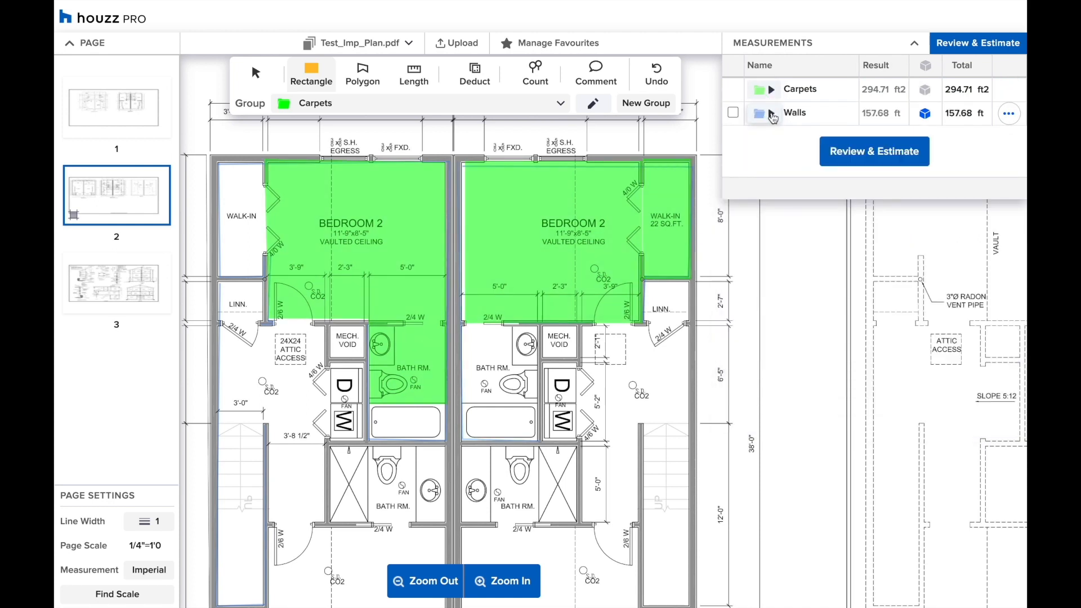
Create a new item count named Toilet with yellow colour and a triangle icon.
{"action": "scroll", "coordinate": [482, 217], "scroll_direction": "down", "scroll_amount": 1}
{"action": "scroll", "coordinate": [482, 218], "scroll_direction": "down", "scroll_amount": 2}
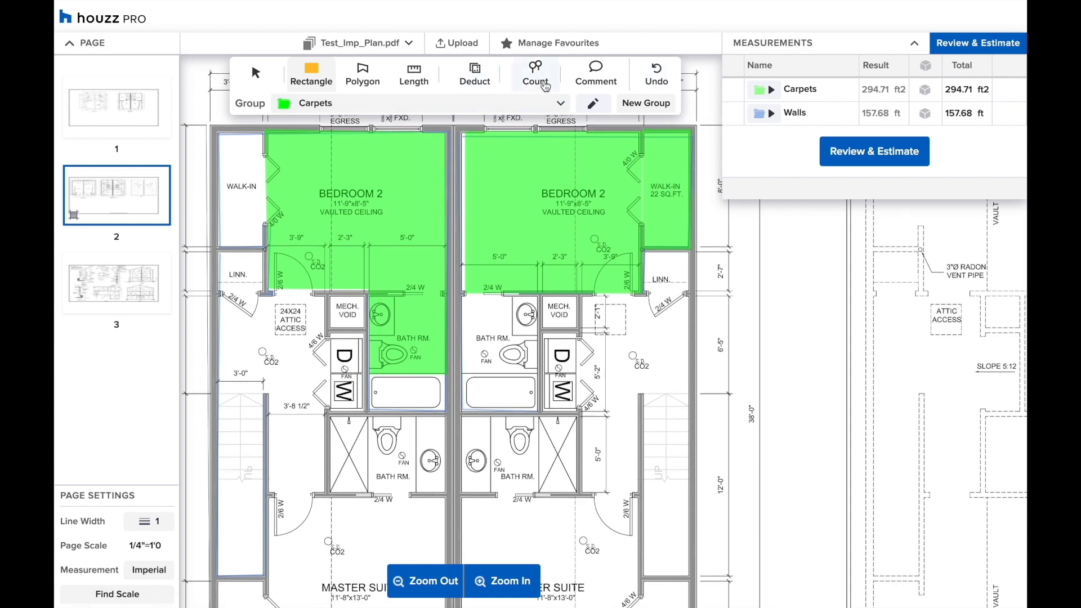
{"action": "left_click", "coordinate": [540, 79]}
{"action": "left_click", "coordinate": [646, 104]}
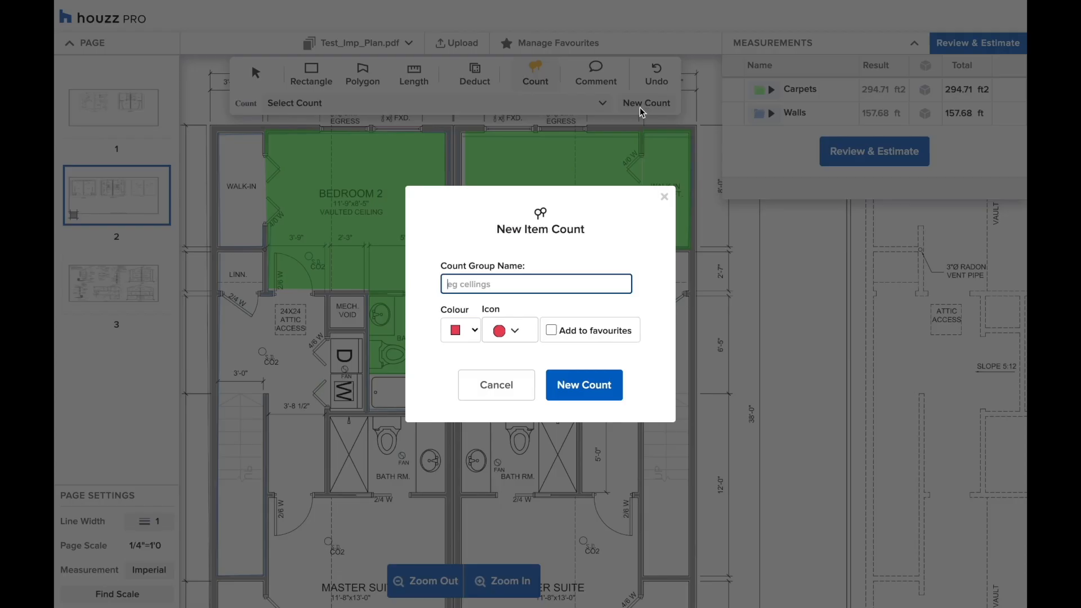
{"action": "left_click", "coordinate": [492, 279]}
{"action": "type", "text": "T"}
{"action": "left_click", "coordinate": [472, 330]}
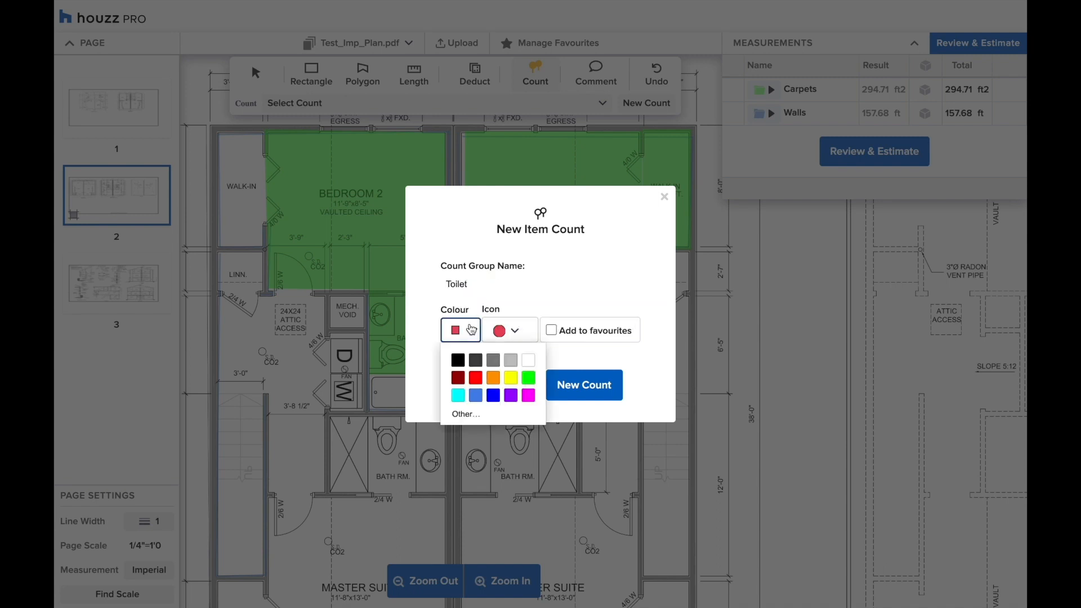
{"action": "left_click", "coordinate": [509, 379]}
{"action": "left_click", "coordinate": [512, 330]}
{"action": "left_click", "coordinate": [513, 414]}
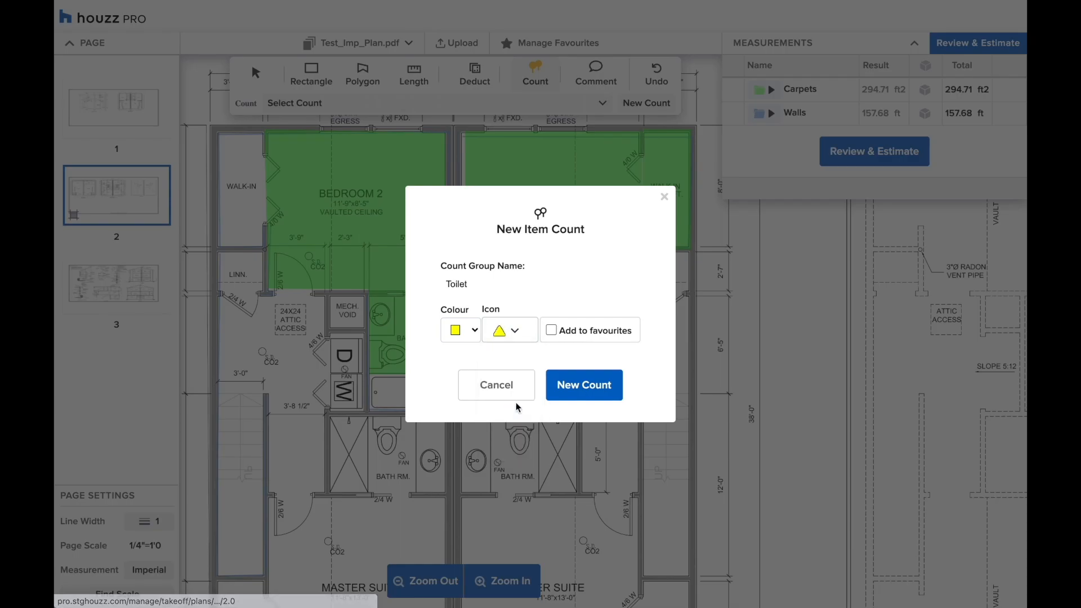
{"action": "left_click", "coordinate": [584, 384]}
Place Toilet count markers on the toilets in the bathrooms of both units.
{"action": "left_click", "coordinate": [525, 354]}
{"action": "left_click", "coordinate": [386, 444]}
{"action": "left_click", "coordinate": [519, 438]}
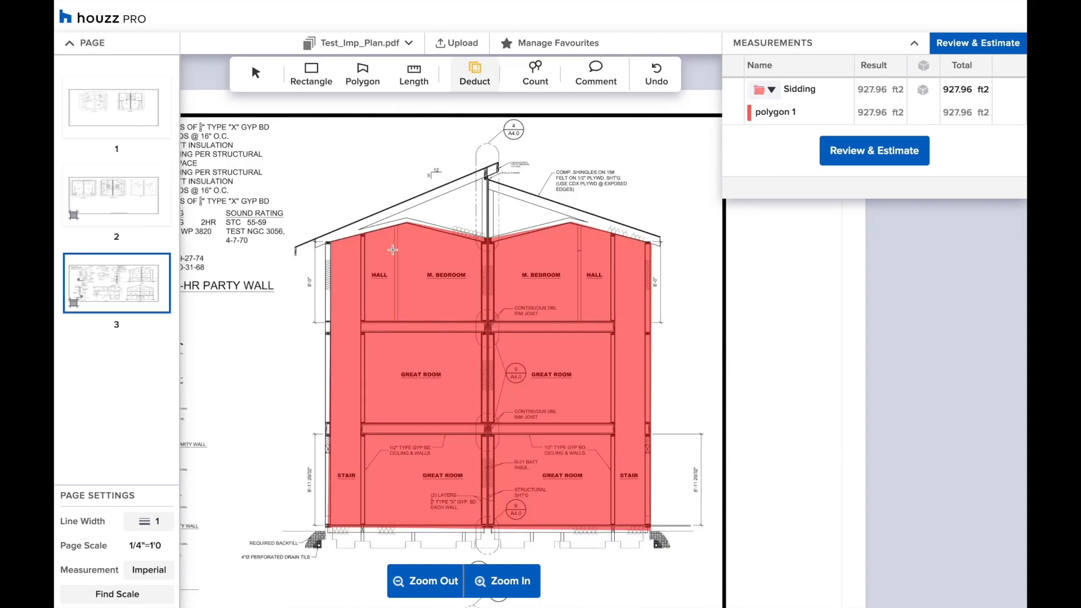
Deduct four rectangular openings from the Sidding area on page 3, two on the upper floor and two at the middle-floor great rooms.
{"action": "left_click_drag", "start_coordinate": [390, 250], "coordinate": [427, 300]}
{"action": "left_click_drag", "start_coordinate": [540, 254], "coordinate": [577, 303]}
{"action": "left_click_drag", "start_coordinate": [398, 358], "coordinate": [440, 410]}
{"action": "left_click_drag", "start_coordinate": [525, 355], "coordinate": [569, 412]}
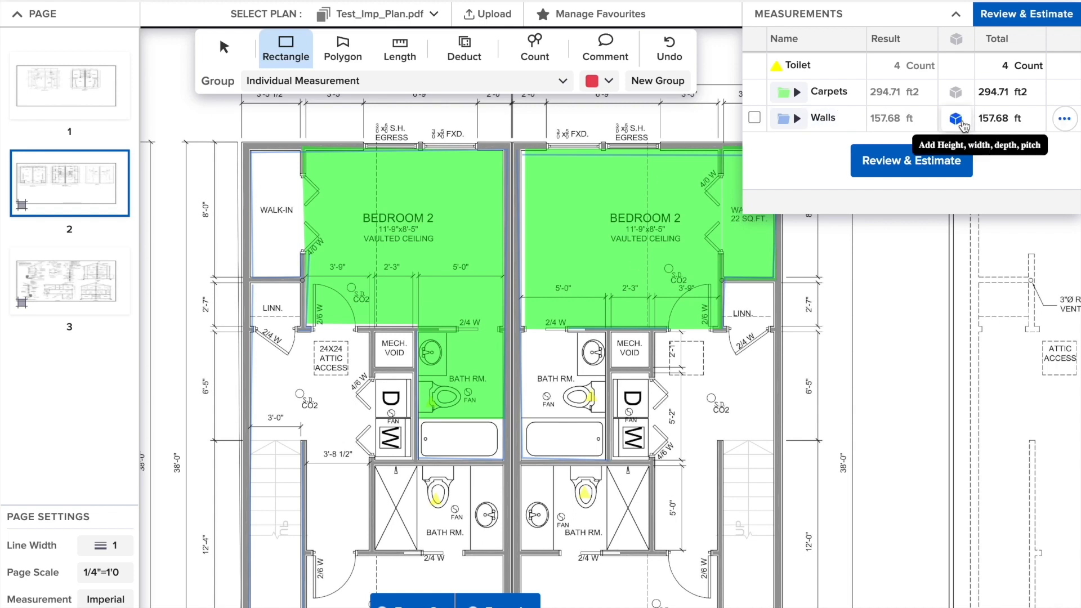
Add a height of 9 ft to the Walls group on page 2.
{"action": "left_click", "coordinate": [960, 119]}
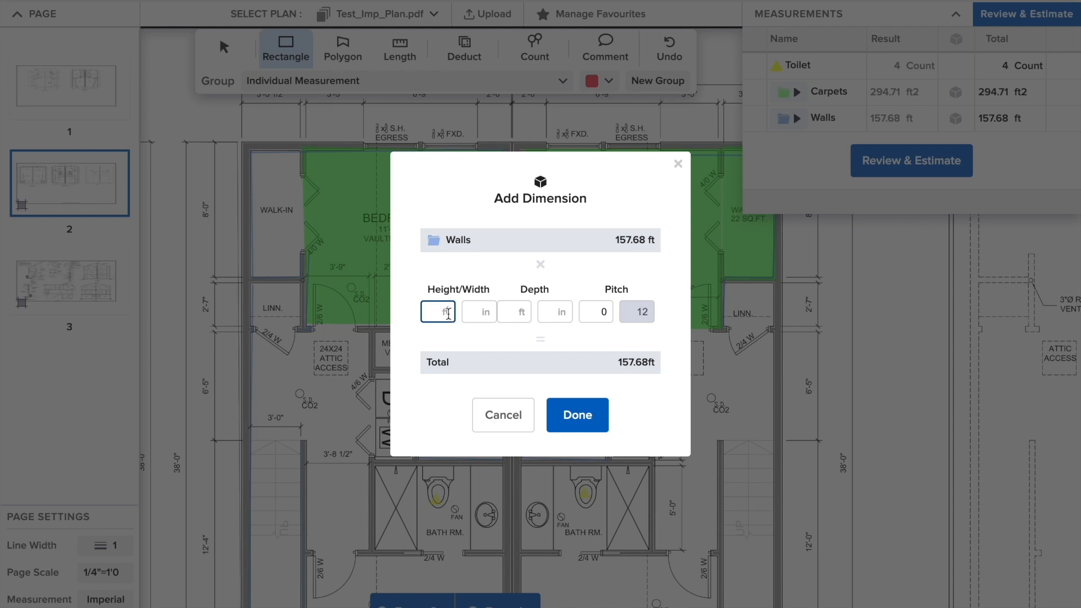
{"action": "left_click", "coordinate": [472, 359]}
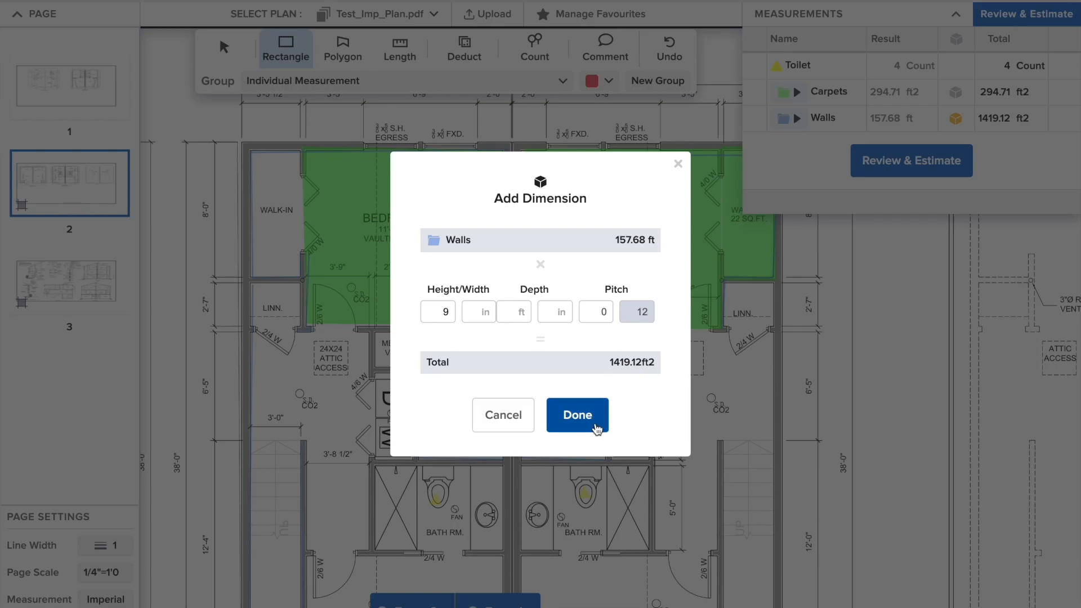
{"action": "left_click", "coordinate": [594, 426]}
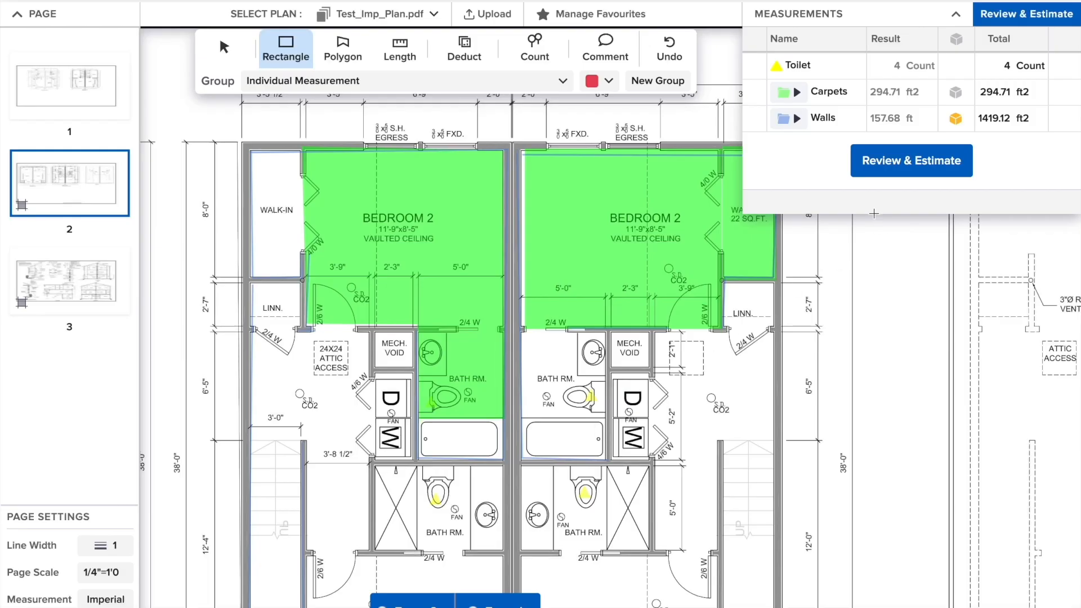
Duplicate the Carpets group and rename the copy Ceiling.
{"action": "mouse_move", "coordinate": [756, 99]}
{"action": "left_click", "coordinate": [754, 95]}
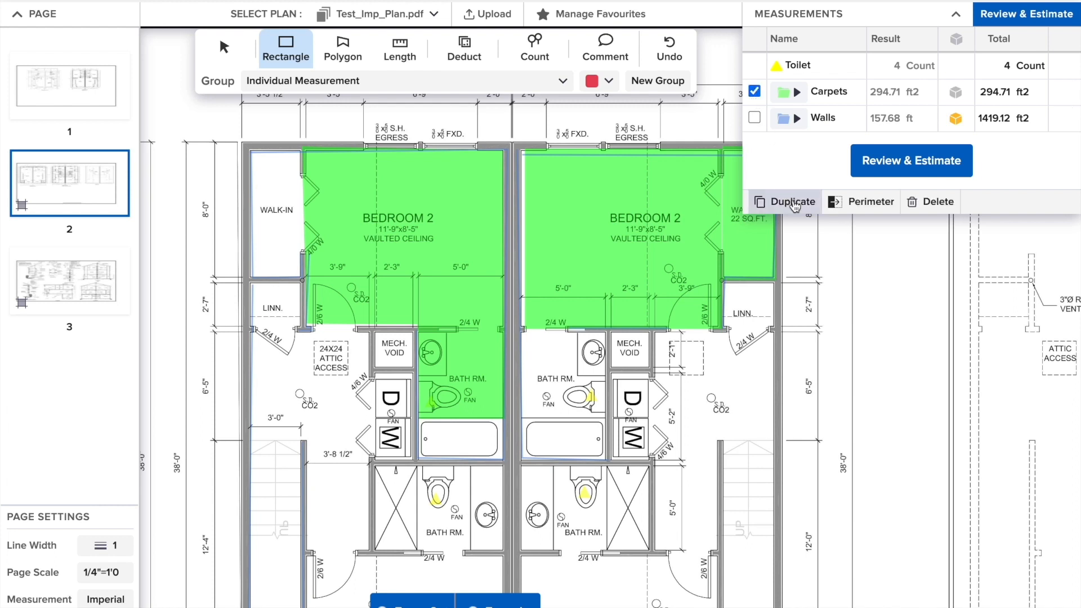
{"action": "left_click", "coordinate": [794, 202]}
{"action": "double_click", "coordinate": [841, 100]}
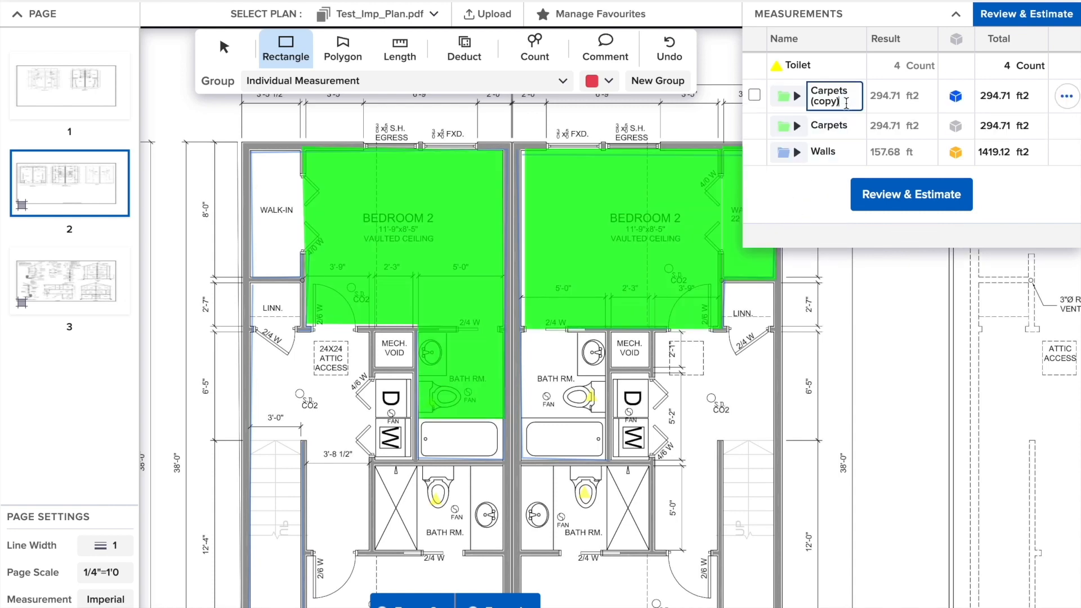
{"action": "type", "text": "Ceiling"}
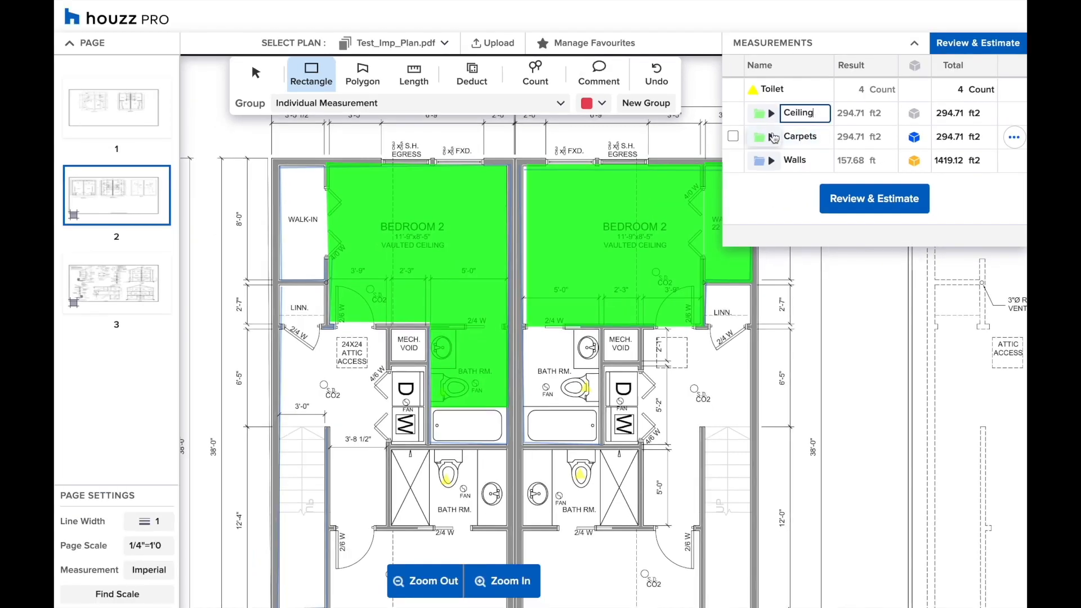
Create a perimeter copy of the Ceiling group and rename it Mould.
{"action": "left_click", "coordinate": [734, 112]}
{"action": "left_click", "coordinate": [820, 232]}
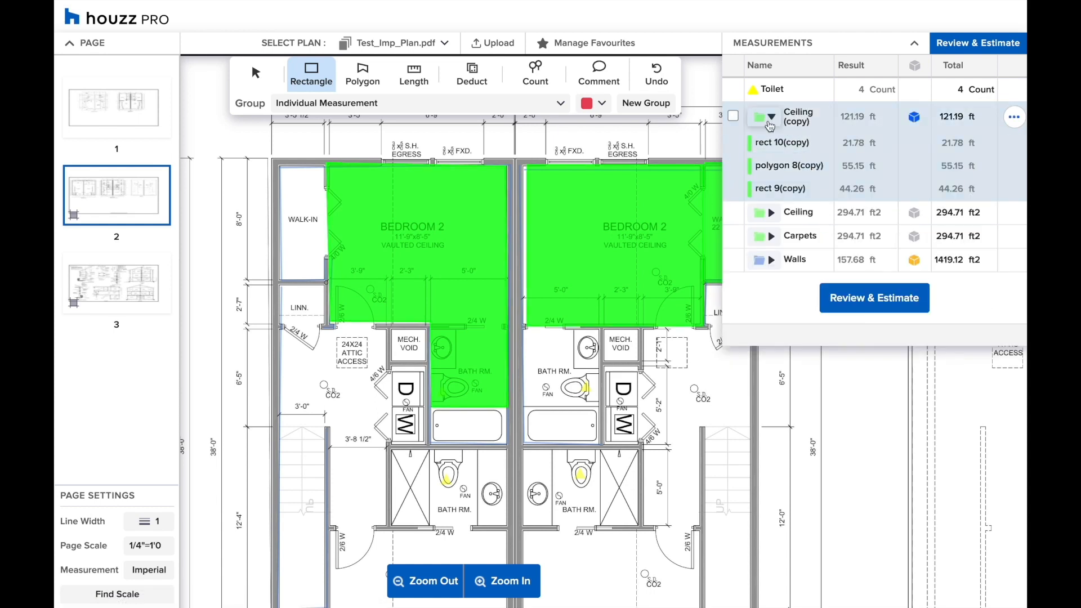
{"action": "left_click", "coordinate": [773, 118]}
{"action": "left_click", "coordinate": [800, 119]}
{"action": "double_click", "coordinate": [800, 118]}
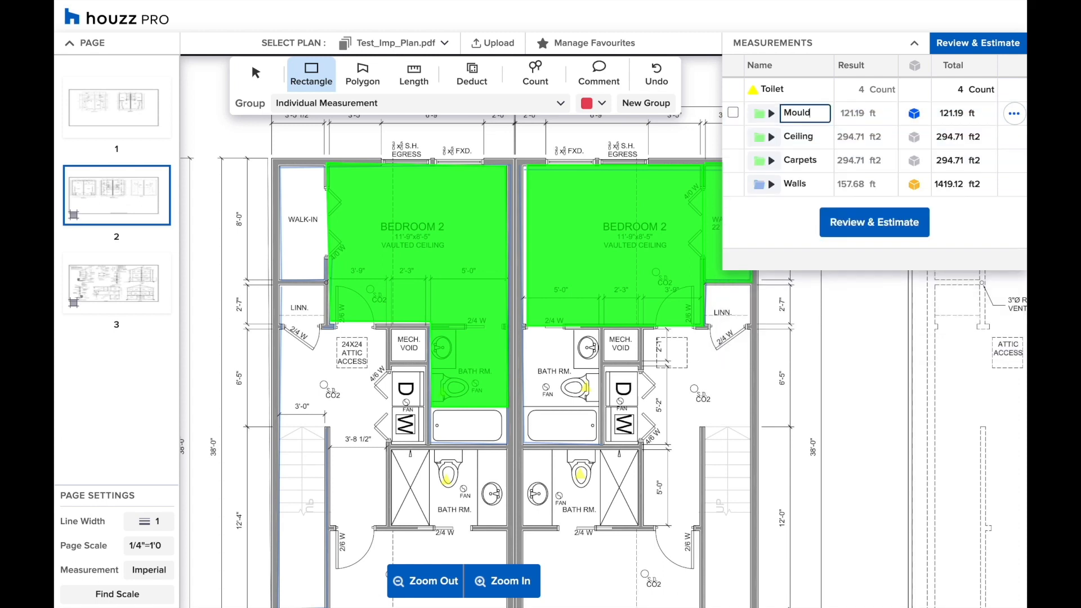
{"action": "left_click", "coordinate": [786, 254]}
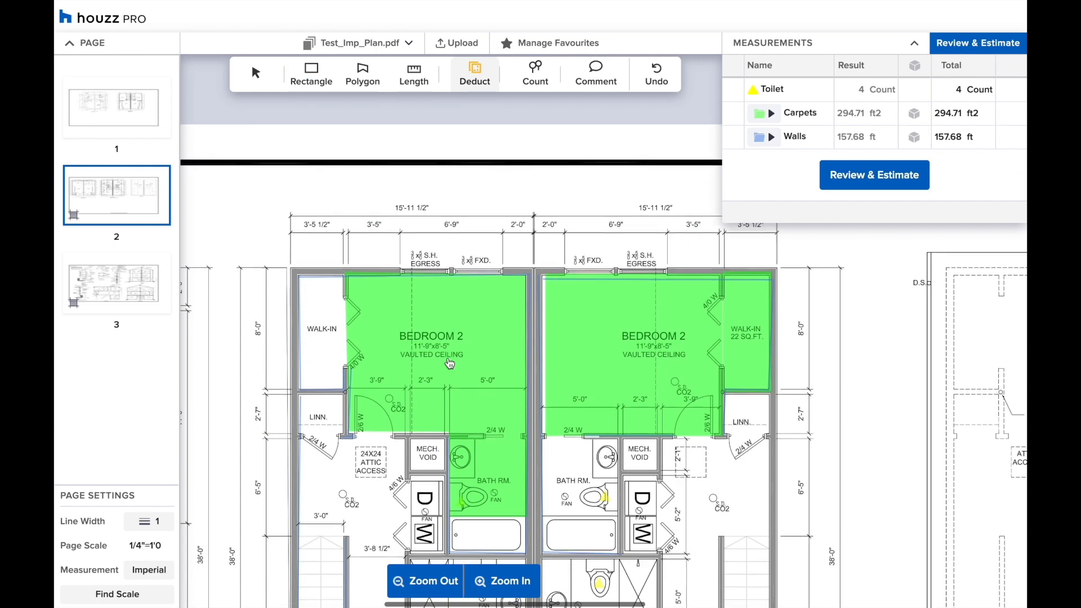
Review the saved favourites with their appearance, units and prices, and save and close the list.
{"action": "left_click_drag", "start_coordinate": [450, 363], "coordinate": [457, 228]}
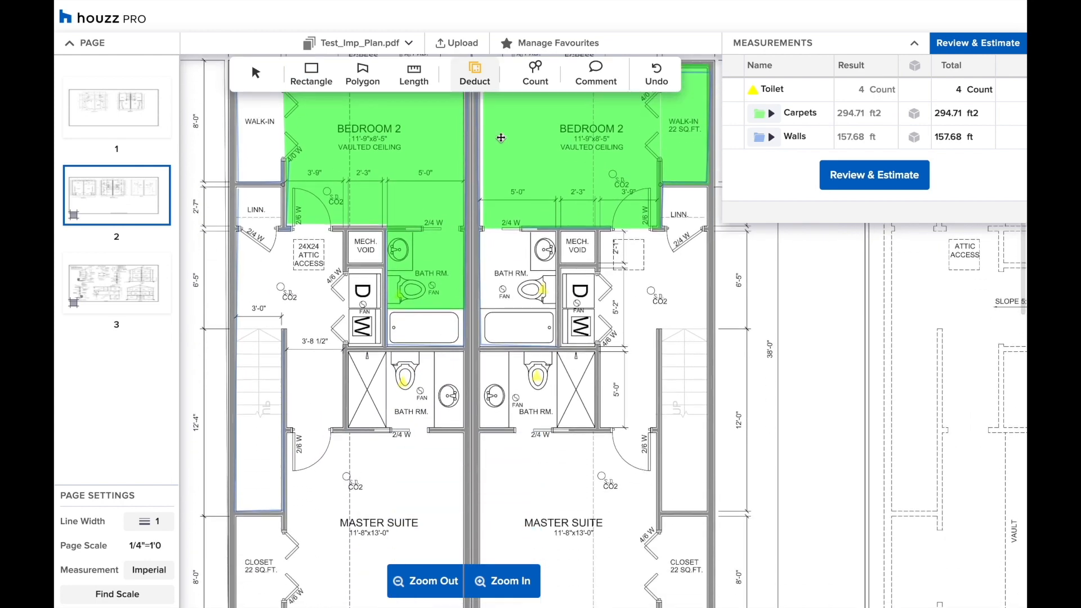
{"action": "left_click", "coordinate": [531, 47]}
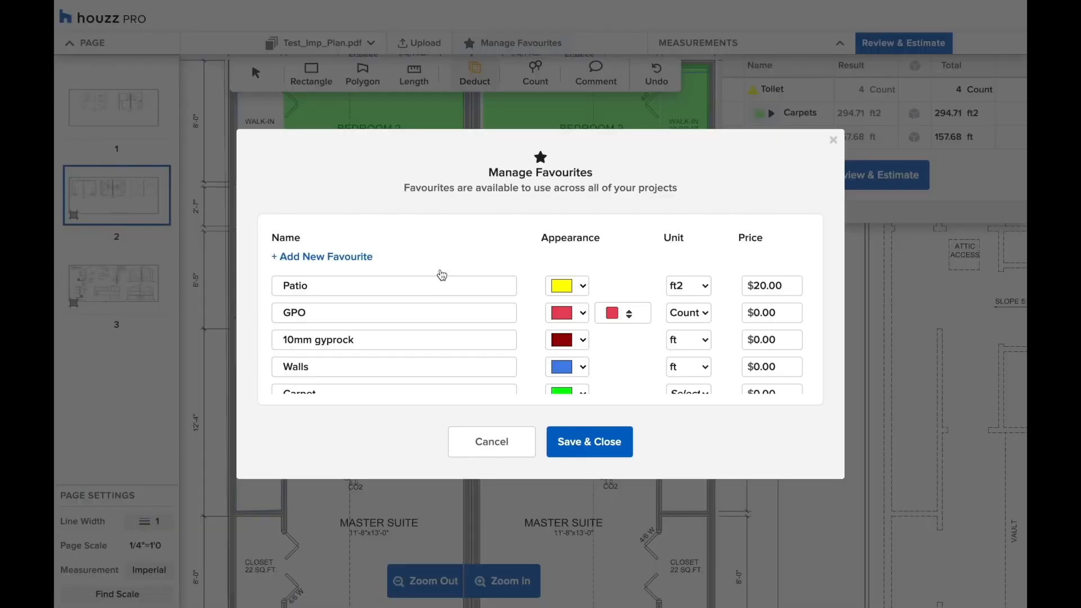
{"action": "scroll", "coordinate": [704, 355], "scroll_direction": "down", "scroll_amount": 2}
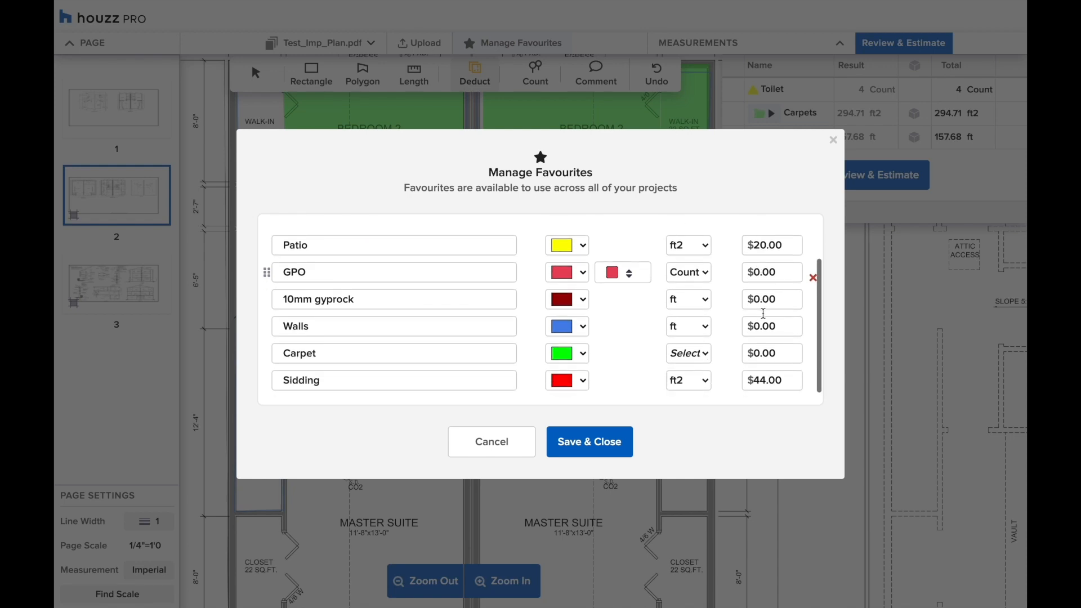
{"action": "scroll", "coordinate": [702, 366], "scroll_direction": "up", "scroll_amount": 2}
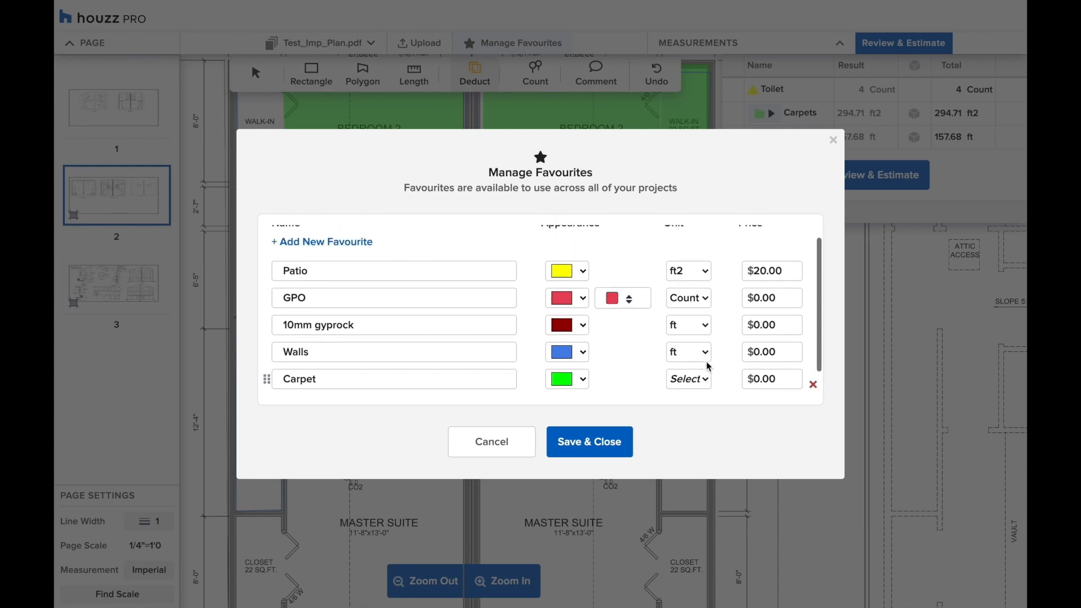
{"action": "scroll", "coordinate": [708, 366], "scroll_direction": "up", "scroll_amount": 1}
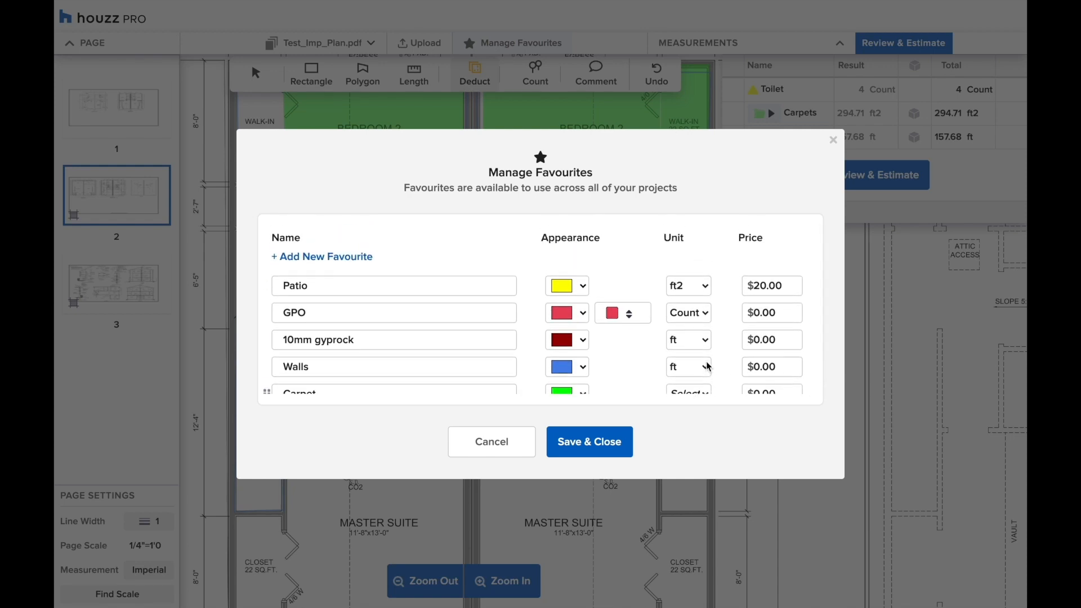
{"action": "left_click", "coordinate": [623, 441]}
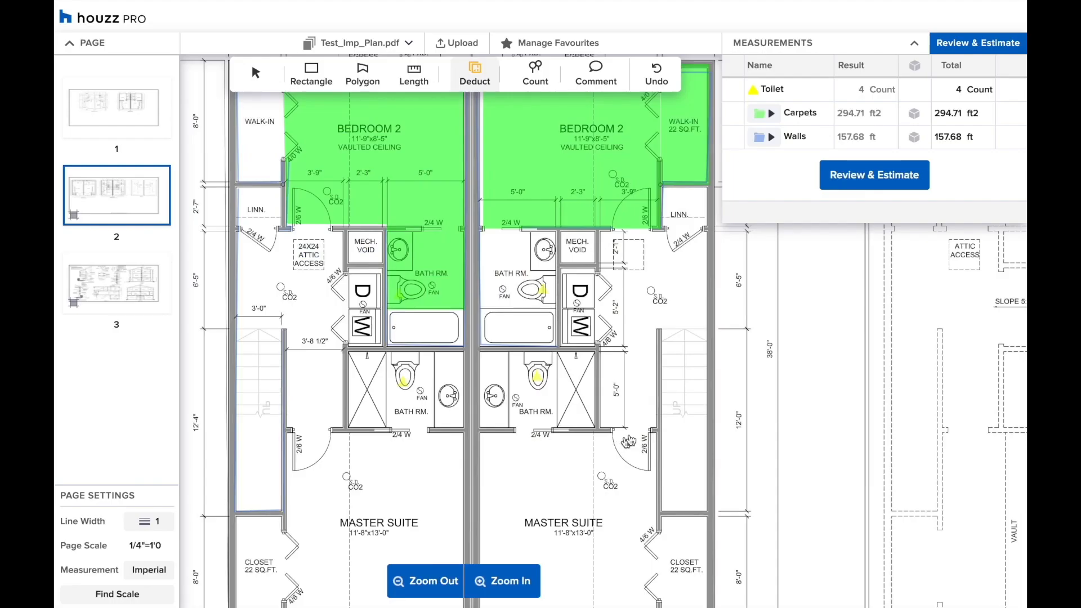
Review the measurements of all plans and start a new estimate that combines identical groups.
{"action": "left_click", "coordinate": [1016, 43]}
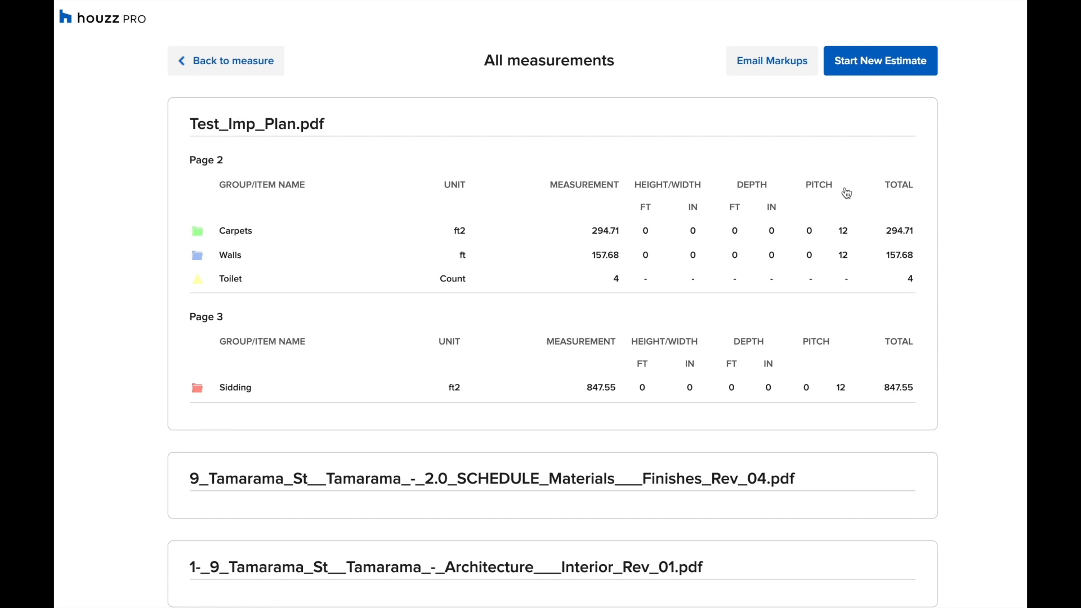
{"action": "scroll", "coordinate": [847, 193], "scroll_direction": "down", "scroll_amount": 2}
{"action": "scroll", "coordinate": [847, 193], "scroll_direction": "down", "scroll_amount": 3}
{"action": "scroll", "coordinate": [847, 193], "scroll_direction": "down", "scroll_amount": 2}
{"action": "scroll", "coordinate": [847, 193], "scroll_direction": "up", "scroll_amount": 3}
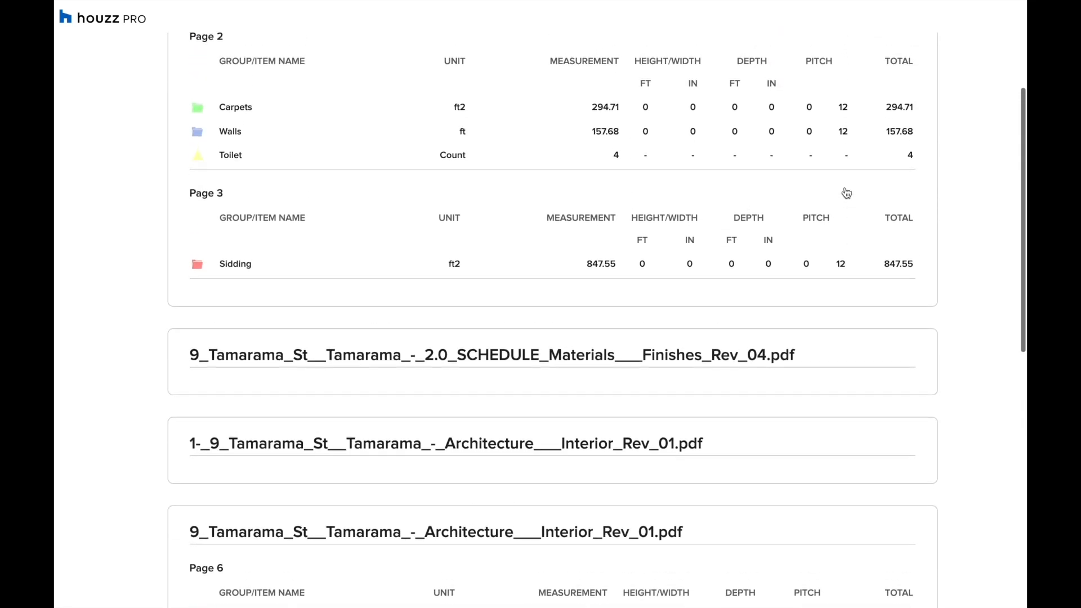
{"action": "scroll", "coordinate": [847, 193], "scroll_direction": "up", "scroll_amount": 3}
{"action": "left_click", "coordinate": [908, 48]}
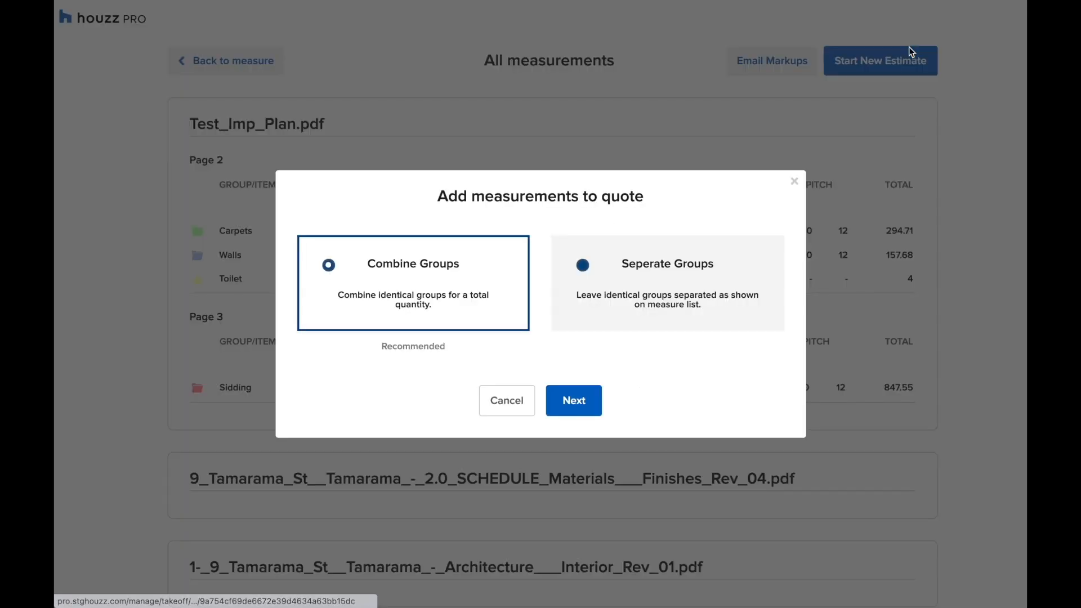
{"action": "left_click", "coordinate": [574, 398]}
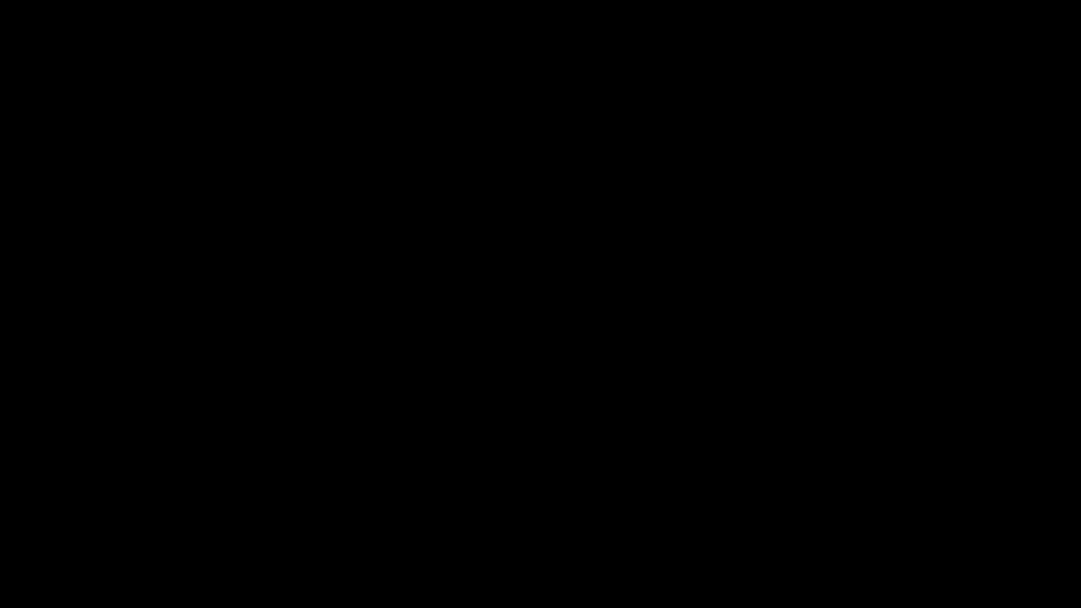